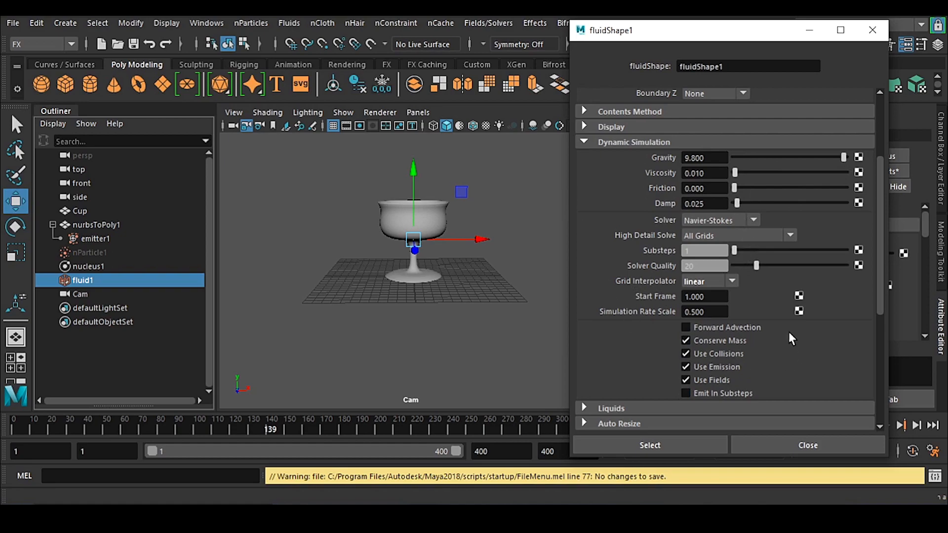
Enable Auto Resize in the fluid's Auto Resize settings and widen the attribute window
left_click(674, 141)
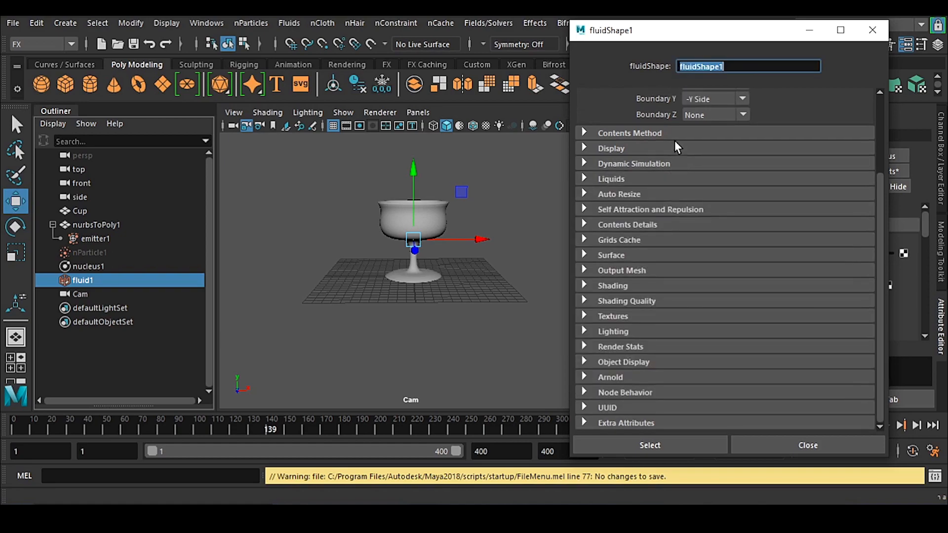
left_click(655, 196)
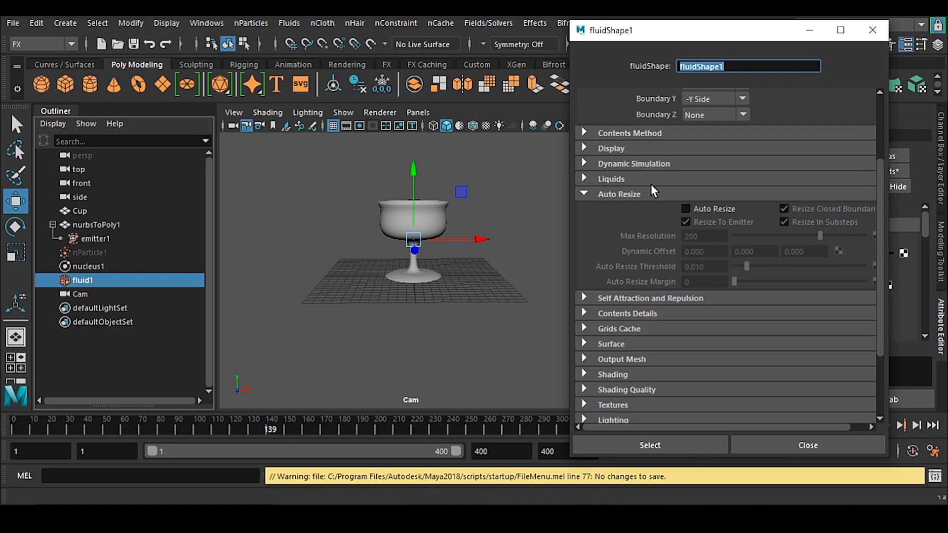
left_click(713, 208)
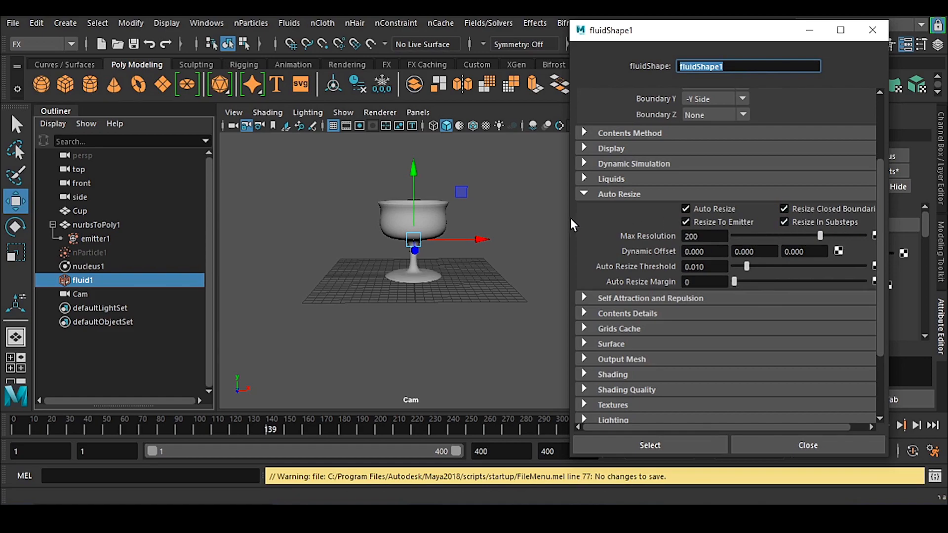
left_click_drag(570, 218, 463, 220)
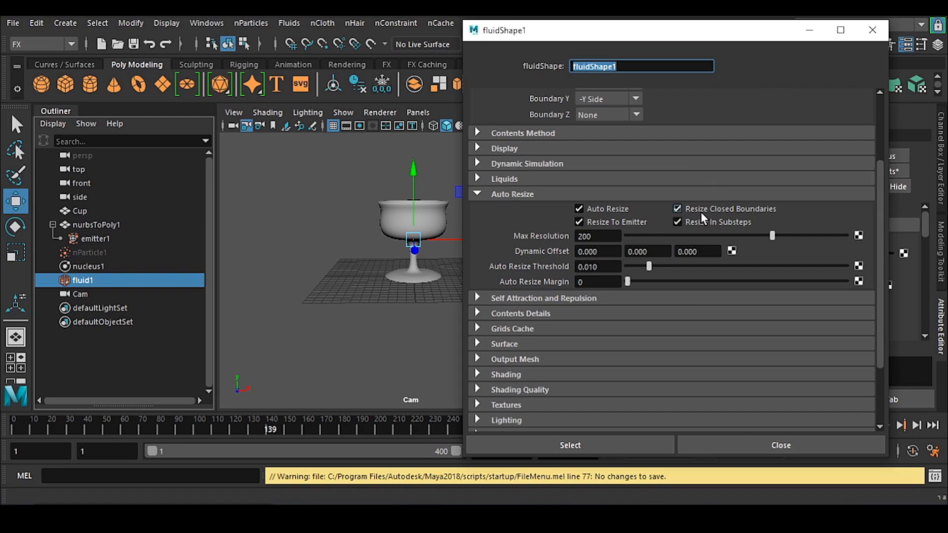
left_click_drag(879, 277, 881, 207)
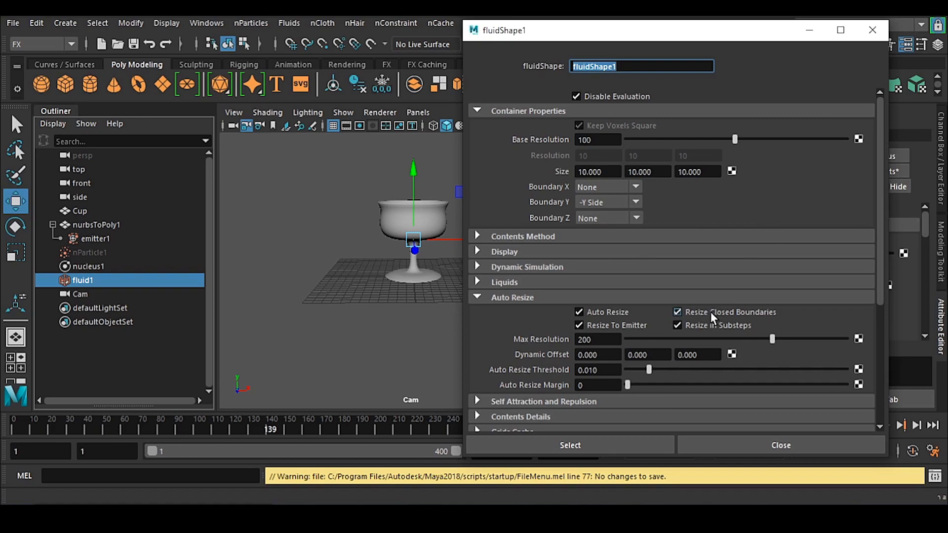
Try Boundary Y at None, toggle Resize Closed Boundaries off and on, and restore Boundary Y to -Y Side
left_click(600, 202)
left_click(599, 216)
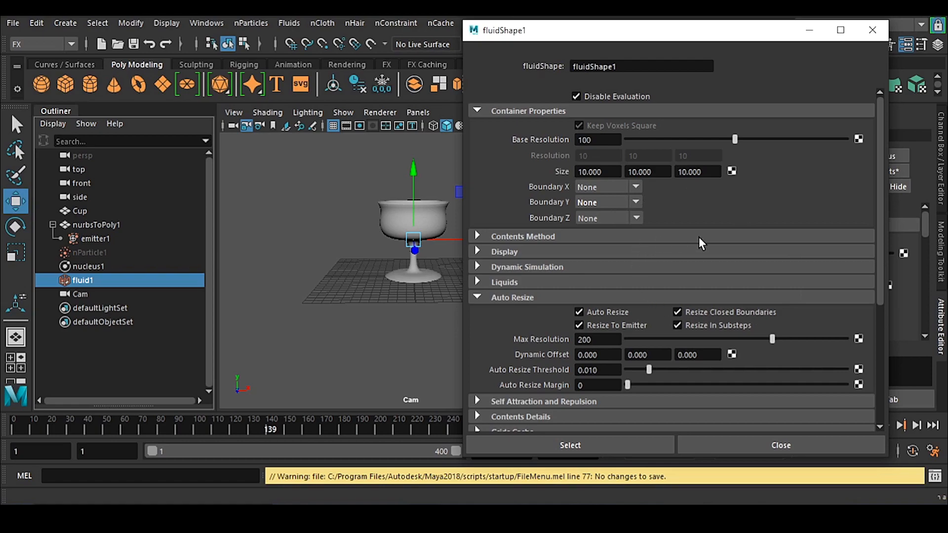
left_click(608, 200)
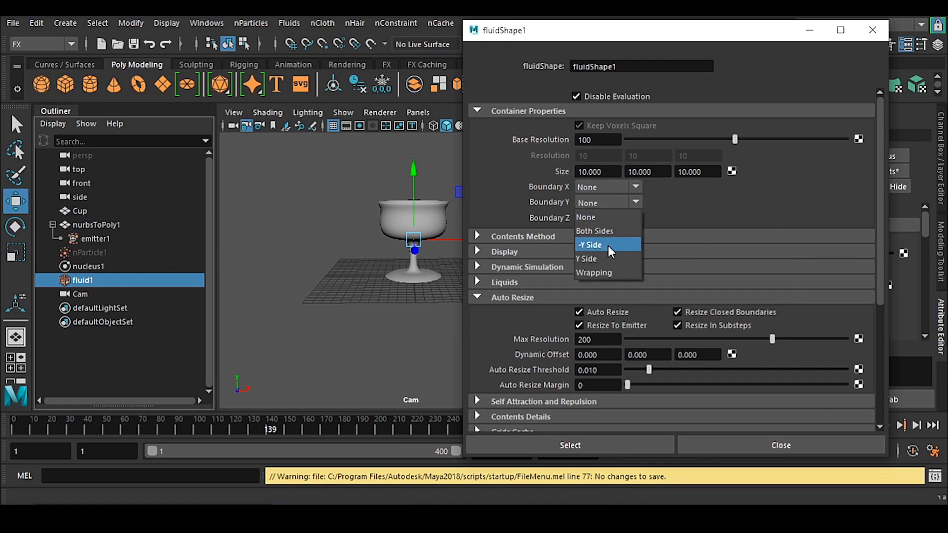
left_click(608, 245)
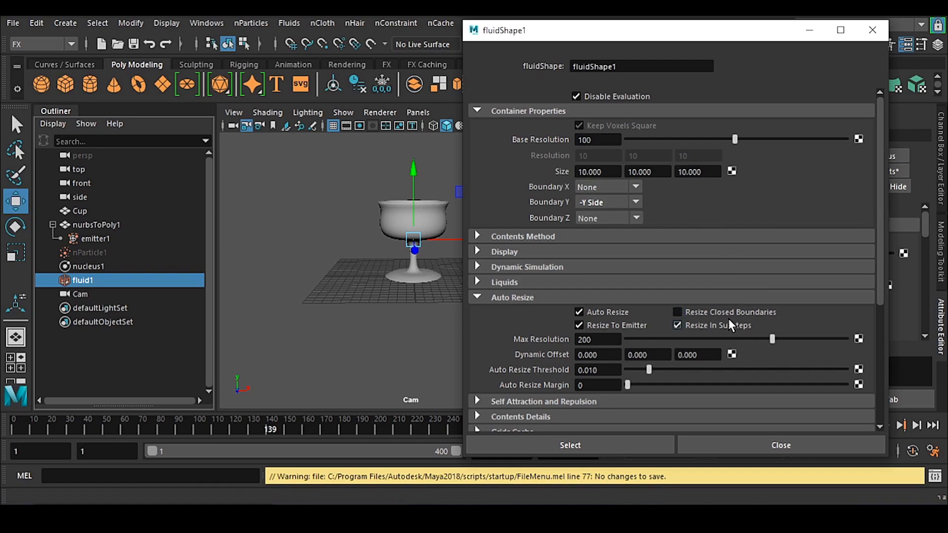
left_click(619, 201)
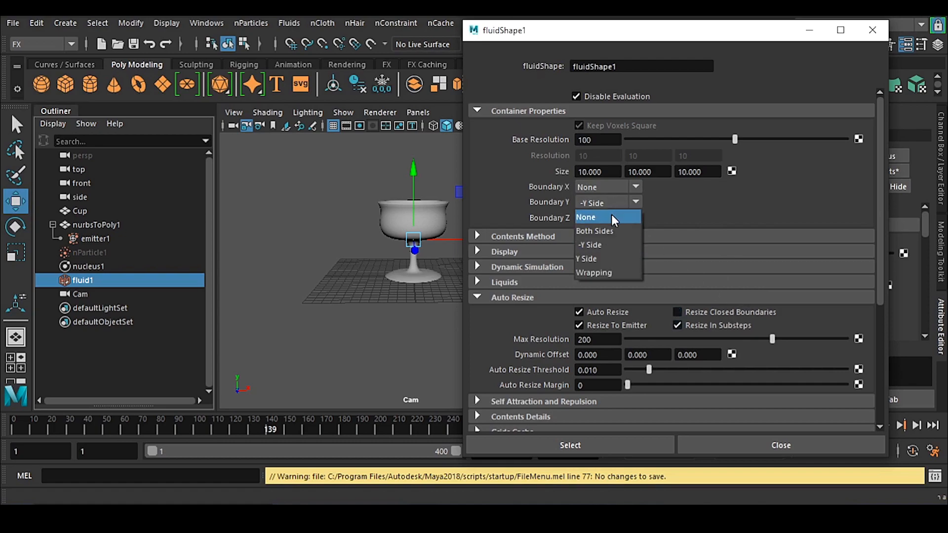
left_click(611, 215)
left_click(716, 312)
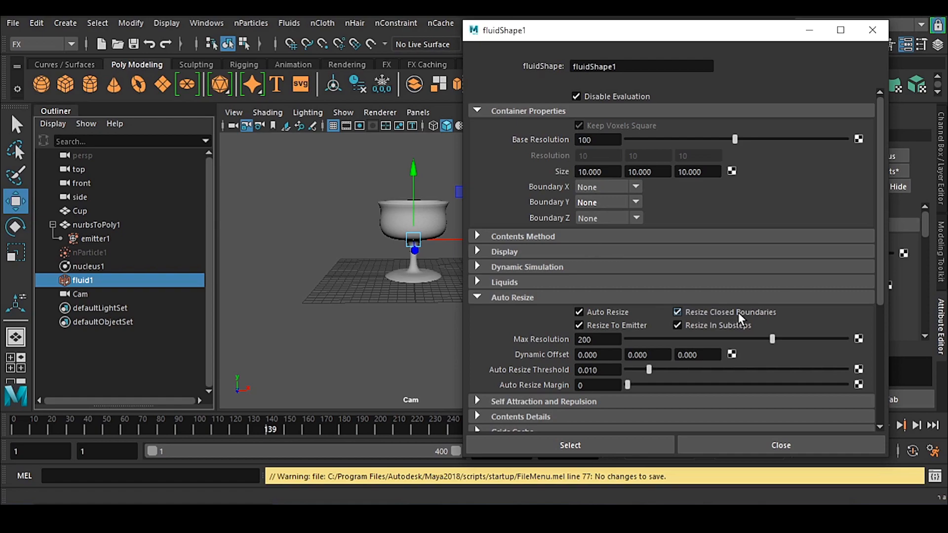
left_click(610, 202)
left_click(607, 245)
Save the scene
left_click(601, 341)
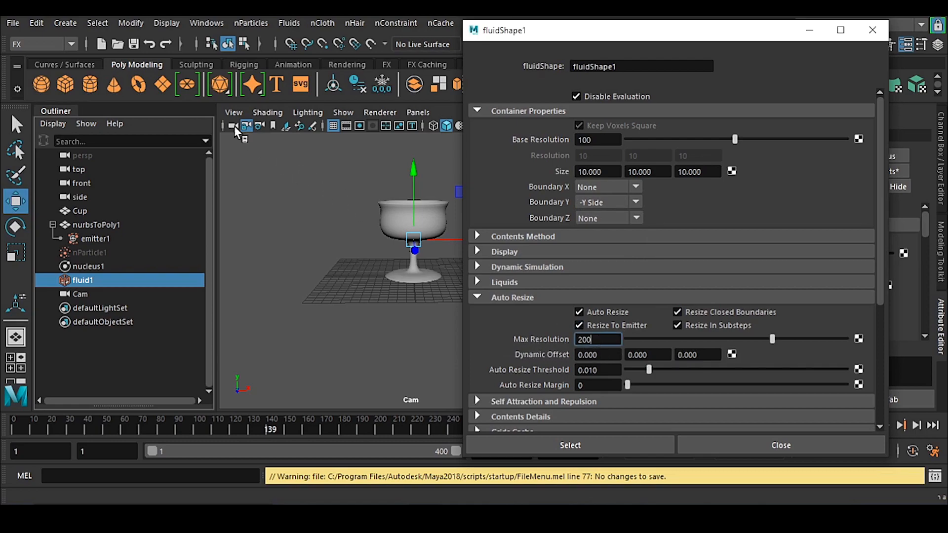
left_click(132, 43)
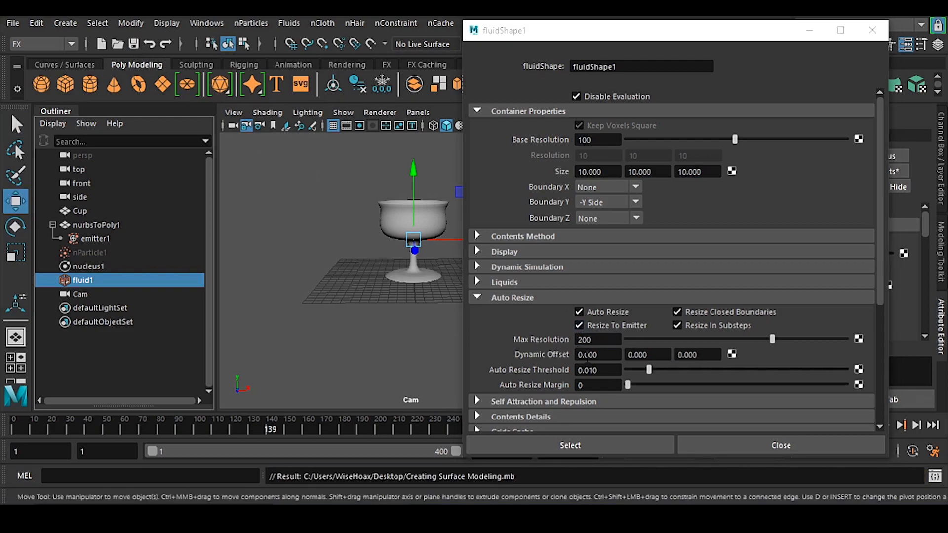
Set the fluid's Max Resolution to 2000 in the Auto Resize settings
left_click(618, 341)
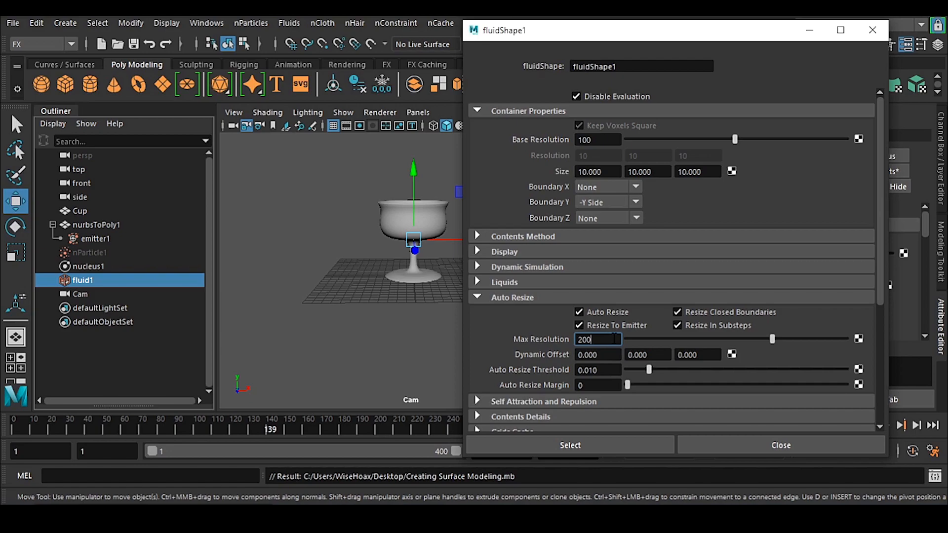
left_click(610, 140)
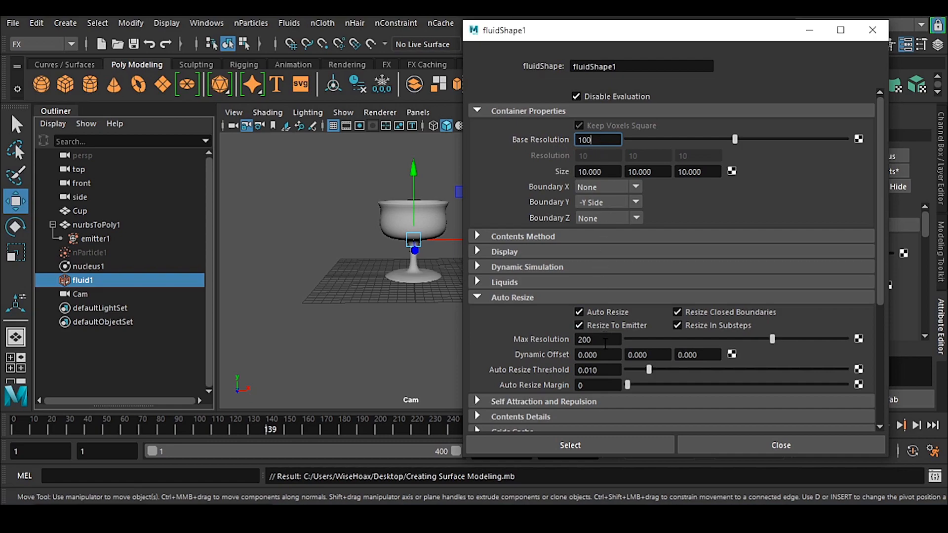
left_click(609, 338)
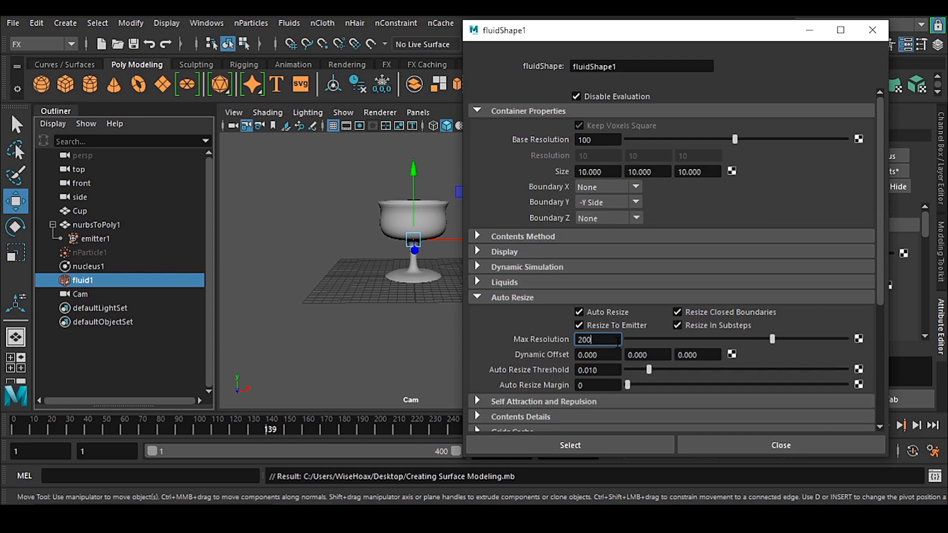
left_click_drag(647, 38, 787, 30)
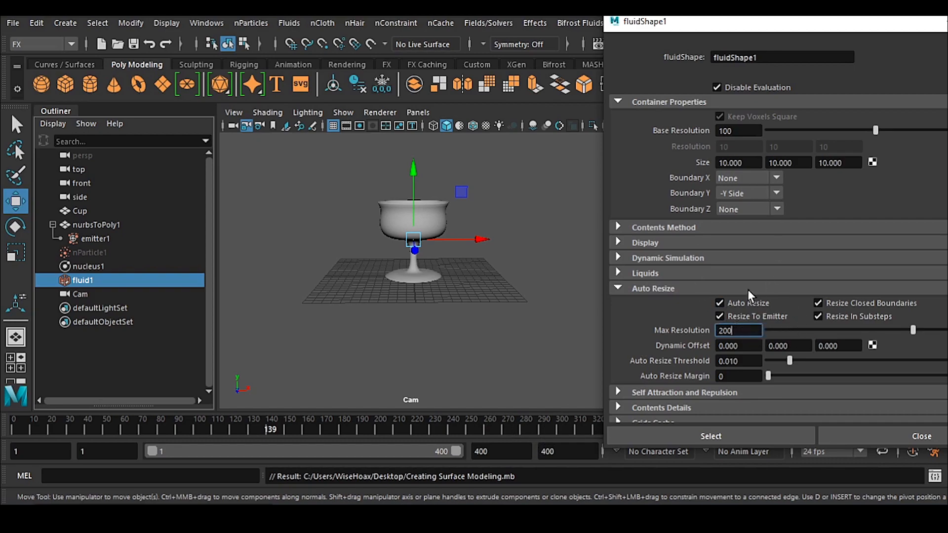
left_click_drag(744, 336, 682, 331)
left_click(739, 333)
left_click_drag(745, 332, 657, 333)
left_click_drag(673, 24, 634, 27)
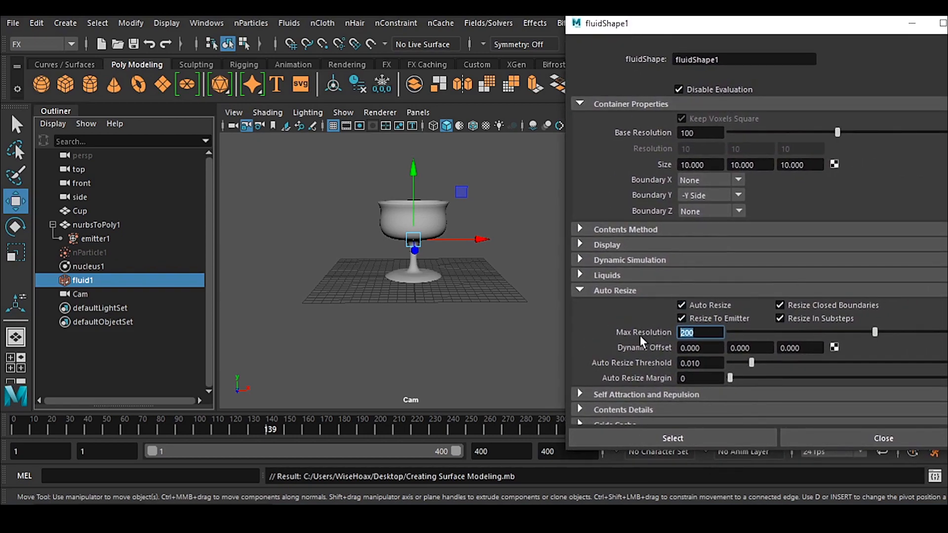
type("2000")
key("Return")
Review the fluid's Max Resolution in relation to its Base Resolution
left_click(710, 333)
left_click_drag(668, 31, 847, 59)
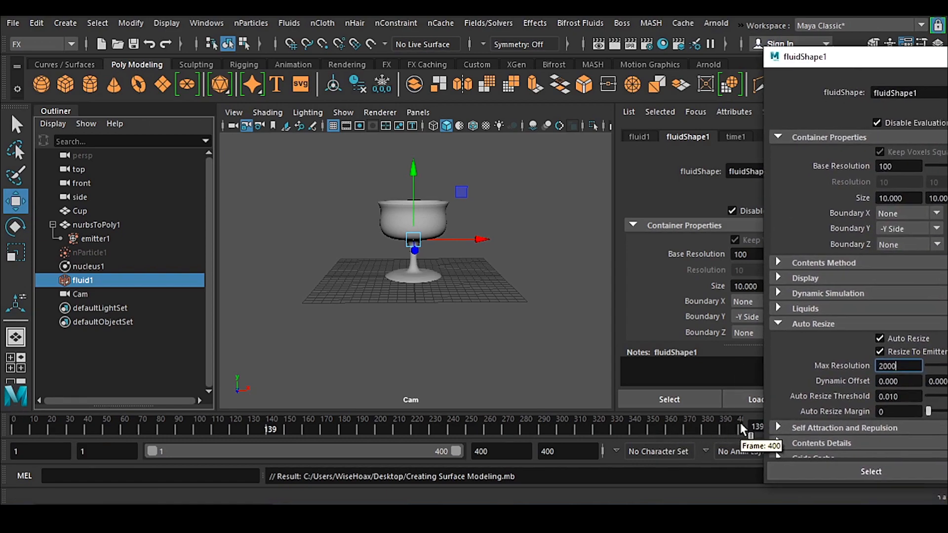
left_click_drag(912, 59, 677, 19)
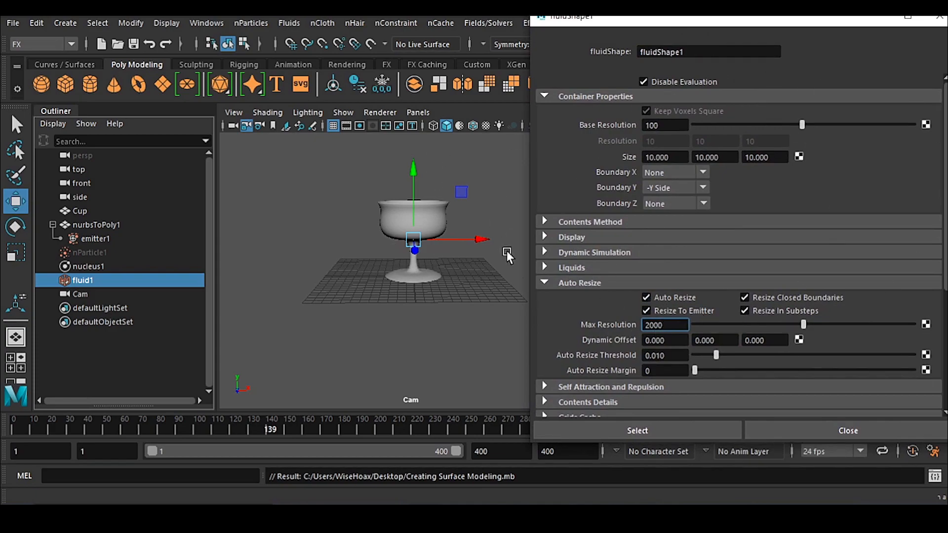
left_click_drag(675, 326, 515, 330)
left_click(676, 325)
left_click_drag(674, 326, 617, 326)
left_click(677, 323)
left_click_drag(679, 324, 572, 321)
left_click_drag(667, 125, 575, 129)
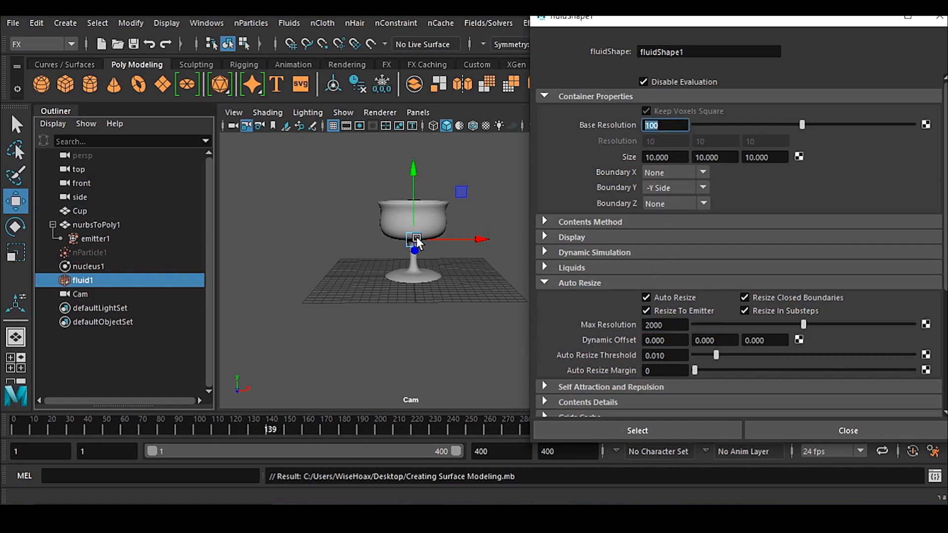
left_click_drag(666, 324, 550, 331)
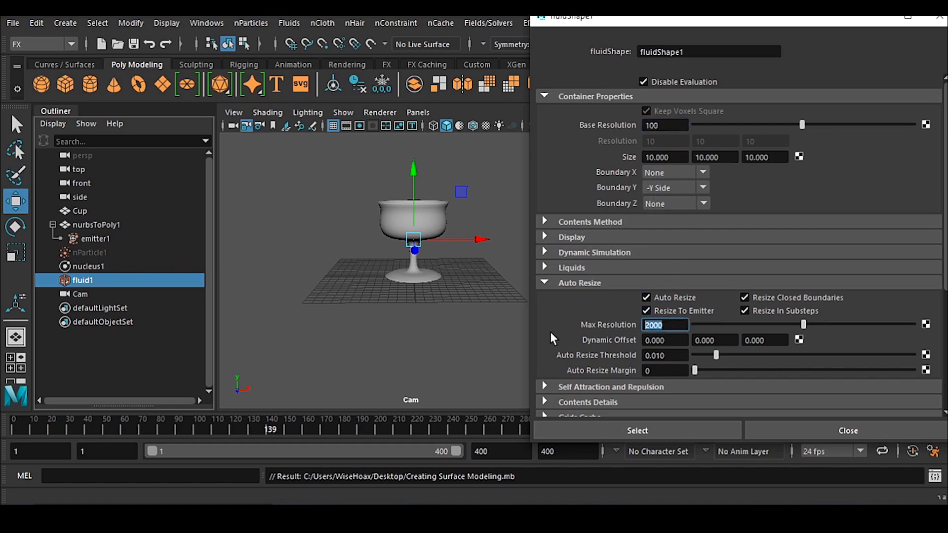
left_click(677, 325)
left_click_drag(678, 324, 579, 326)
left_click(679, 325)
Set both the Auto Resize Threshold and the Auto Resize Margin to 0
left_click(676, 355)
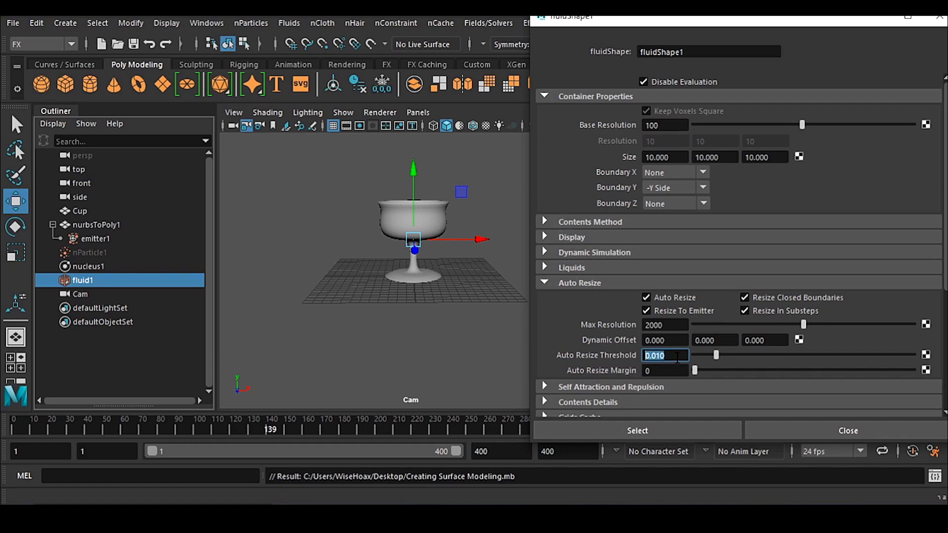
left_click(652, 368)
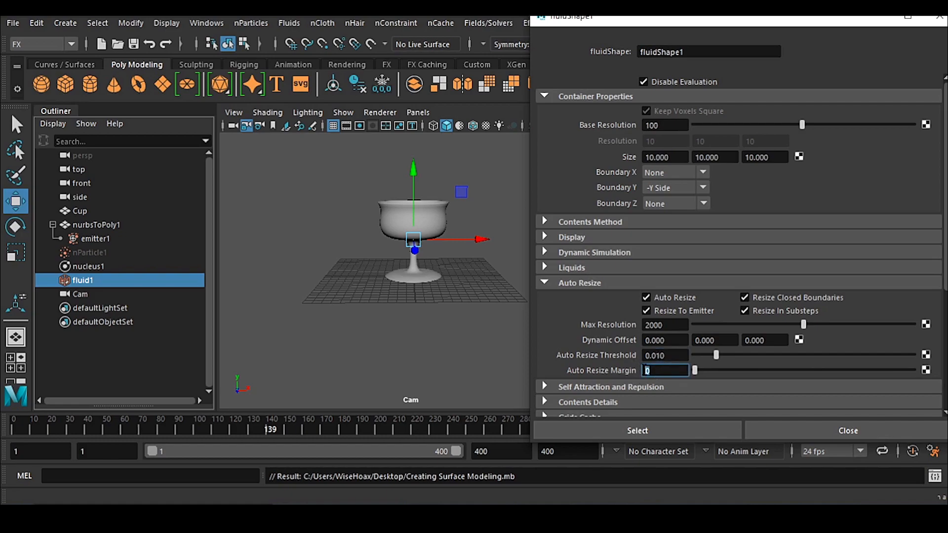
left_click(679, 356)
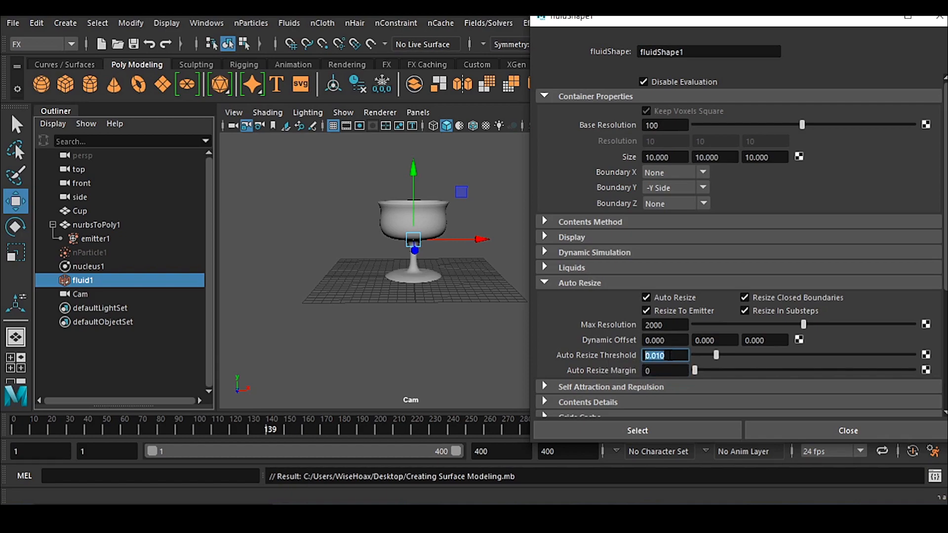
type("0")
key("Return")
left_click(671, 357)
double_click(683, 355)
key("Tab")
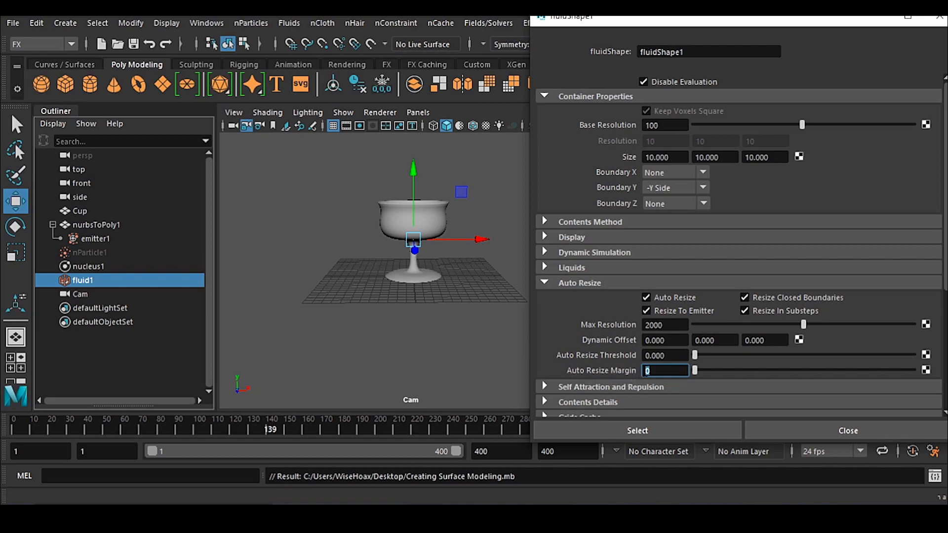
type("0")
Try an Auto Resize Margin of 10 for the fluid container
left_click(675, 124)
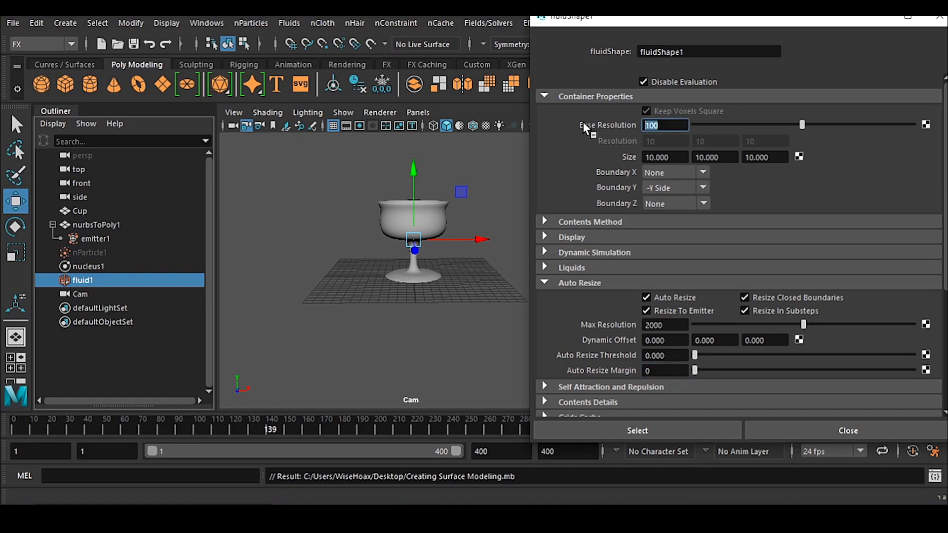
left_click(660, 370)
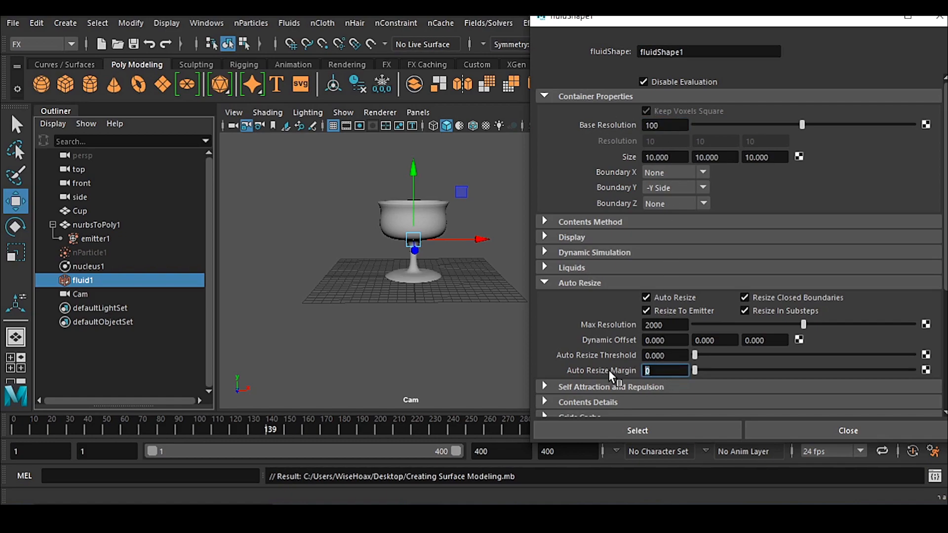
type("10")
left_click(674, 359)
left_click(670, 370)
Try a Base Resolution of 30 with an Auto Resize Margin of 3
double_click(673, 125)
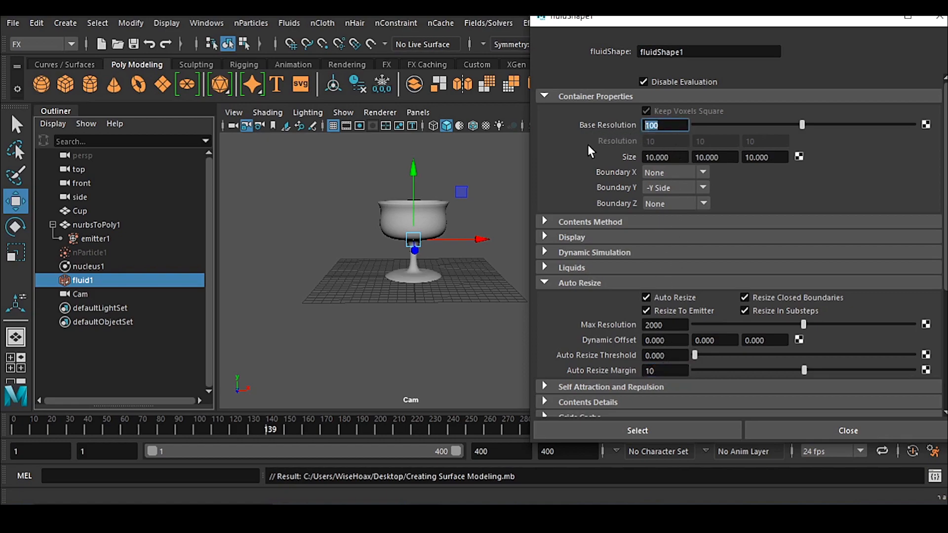
type("30")
key("Return")
double_click(667, 370)
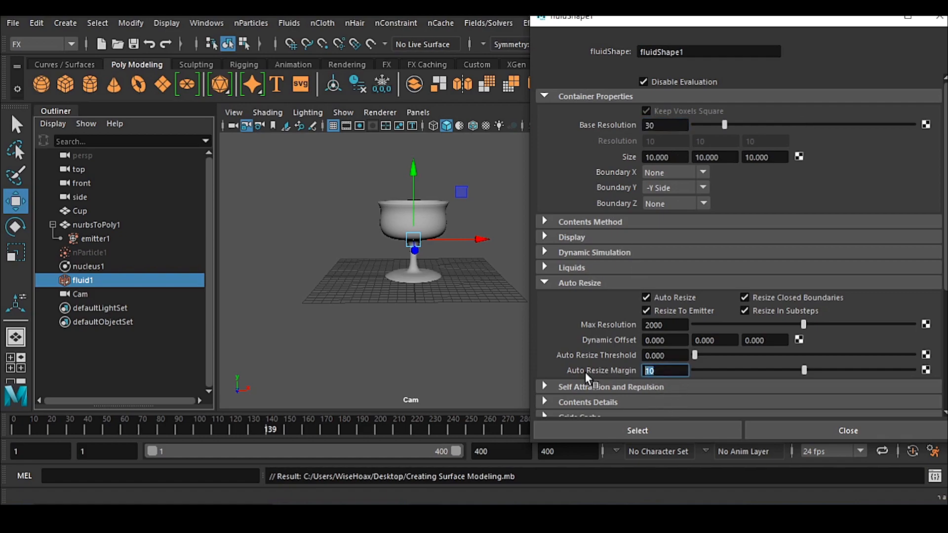
type("3")
key("Return")
Try a Base Resolution of 600 with an Auto Resize Margin of 60
left_click_drag(665, 127, 635, 128)
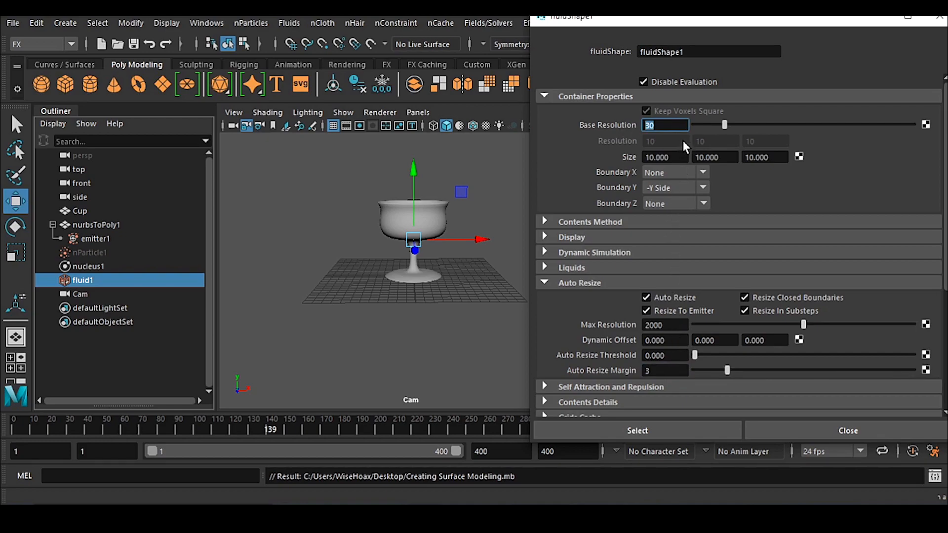
type("600")
left_click(658, 371)
left_click_drag(658, 373, 612, 376)
type("60")
key("Return")
Try a Base Resolution of 100 with an Auto Resize Margin of 10
left_click_drag(664, 126, 621, 127)
type("100")
double_click(673, 375)
type("10")
key("Return")
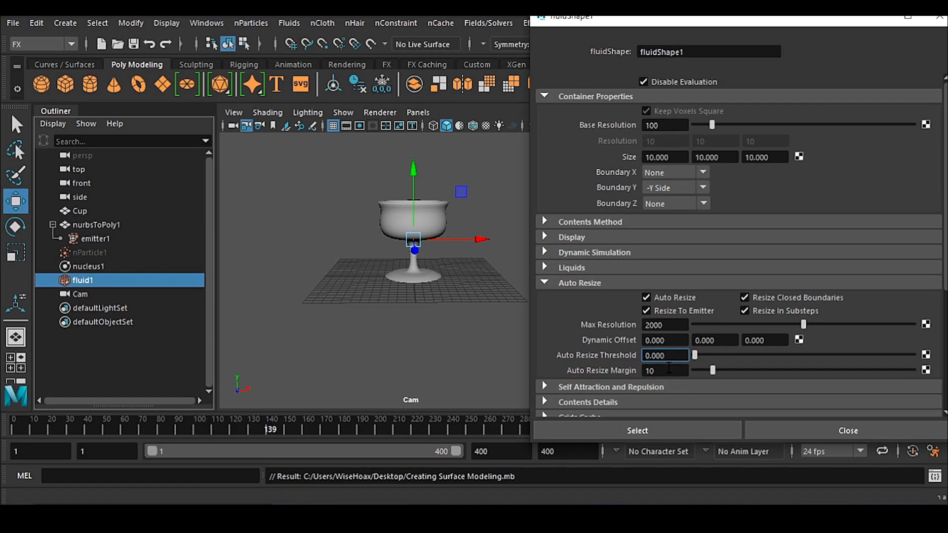
left_click(668, 369)
Set the fluid's Base Resolution to 50 and its Auto Resize Margin to 0
left_click_drag(696, 26, 643, 29)
left_click(554, 129)
type("50")
key("Return")
left_click(618, 375)
type("0")
key("Return")
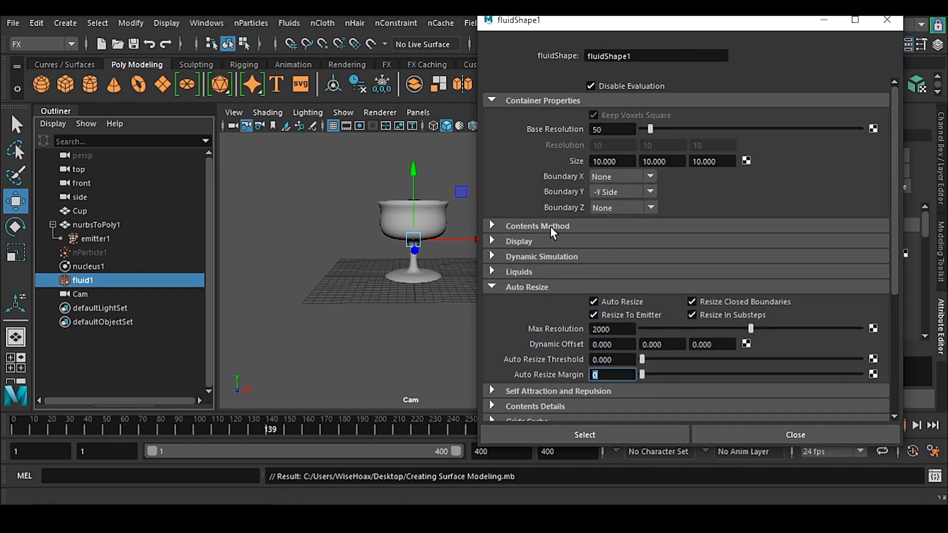
Set Boundary Draw to Bottom in the fluid's Display settings
left_click(538, 223)
left_click(538, 223)
left_click(532, 241)
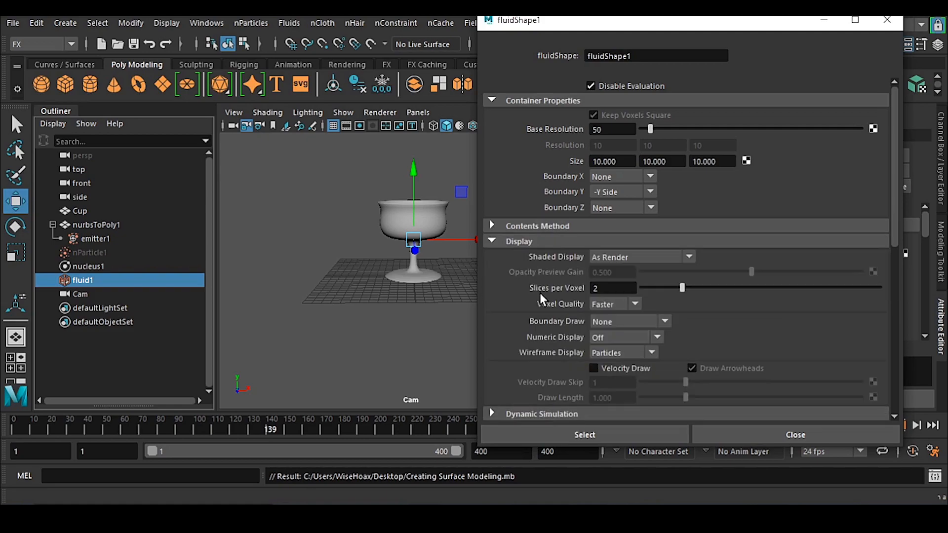
left_click(615, 321)
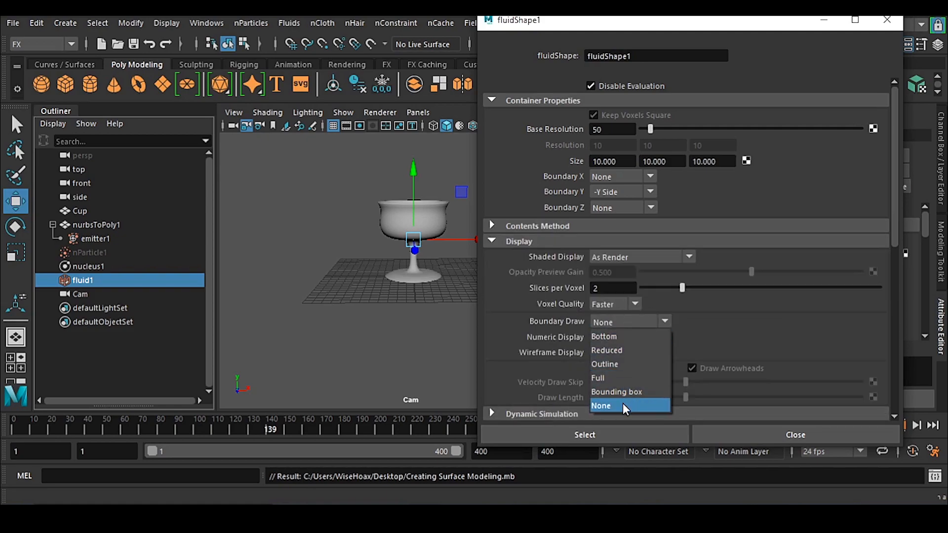
left_click(625, 336)
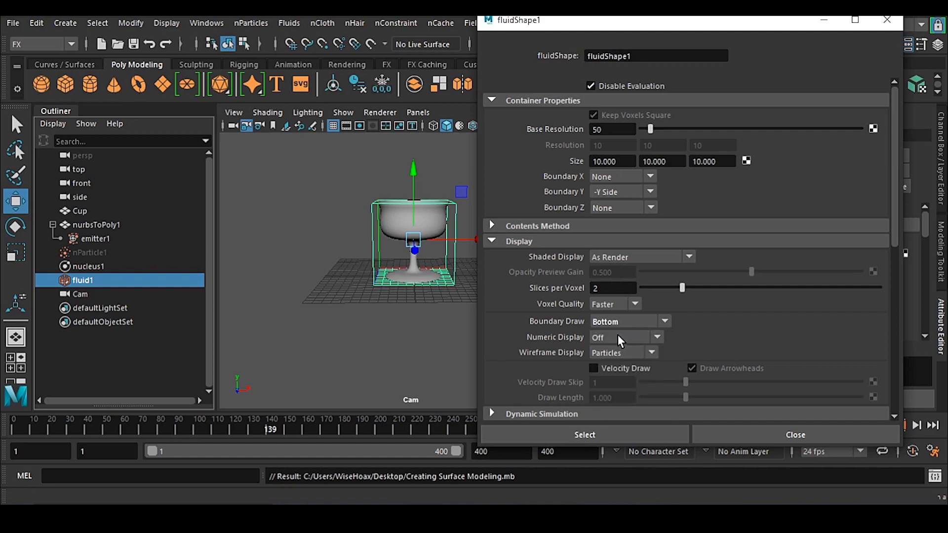
Switch the viewport from the Cam view to the perspective view and hide the ground grid around the cup
left_click(374, 269)
left_click(331, 266)
key("space")
left_click_drag(314, 279, 314, 243)
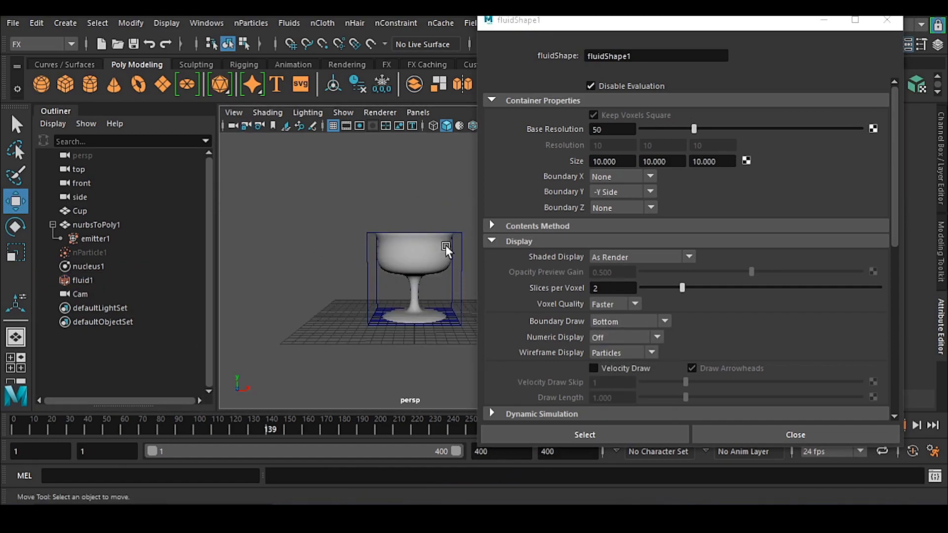
middle_click_drag(386, 335, 321, 277, "alt")
left_click_drag(322, 277, 352, 260, "alt")
right_click_drag(352, 259, 455, 333, "alt")
left_click_drag(455, 334, 357, 345, "alt")
left_click(334, 126)
Save the scene and examine the voxel grid at the container's bottom corner beside the cup's foot
middle_click_drag(393, 308, 410, 301, "alt")
right_click_drag(410, 300, 399, 325, "alt")
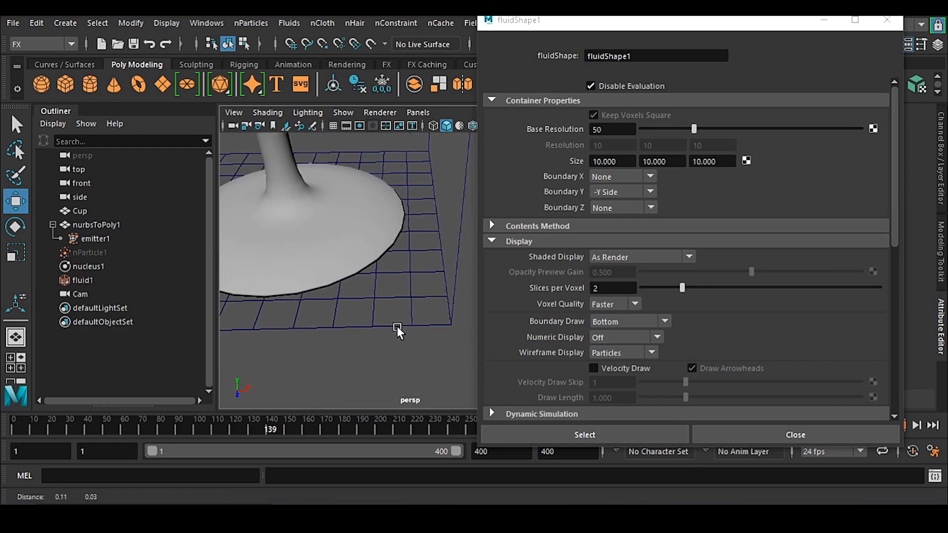
middle_click_drag(399, 324, 362, 329, "alt")
key("ctrl+s")
left_click_drag(376, 348, 419, 348, "alt")
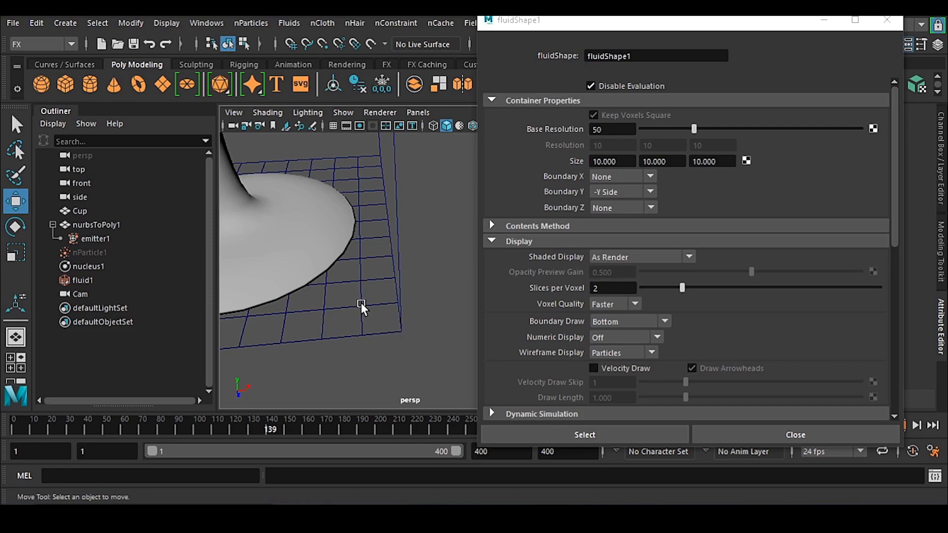
left_click_drag(384, 354, 341, 342, "alt")
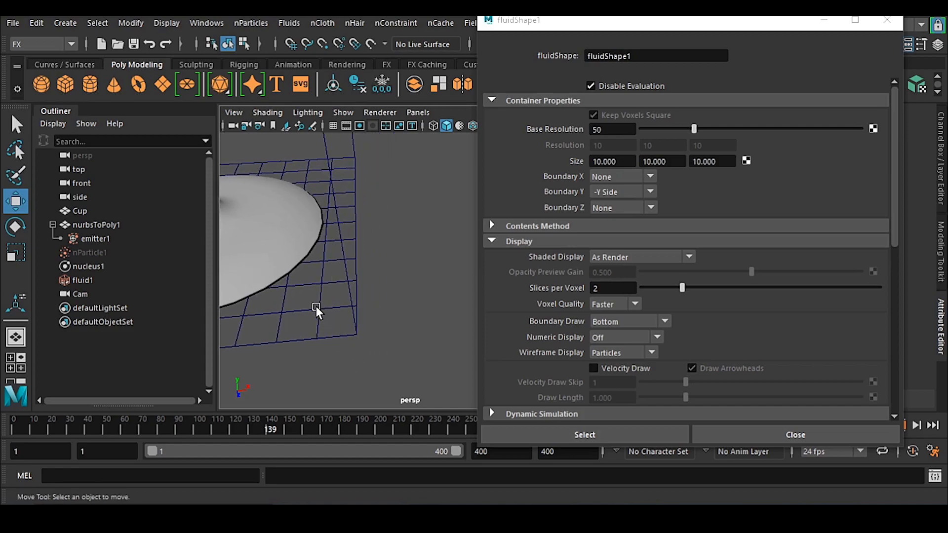
Enter a Base Resolution of 50 for the fluid and turn off Disable Evaluation
double_click(617, 127)
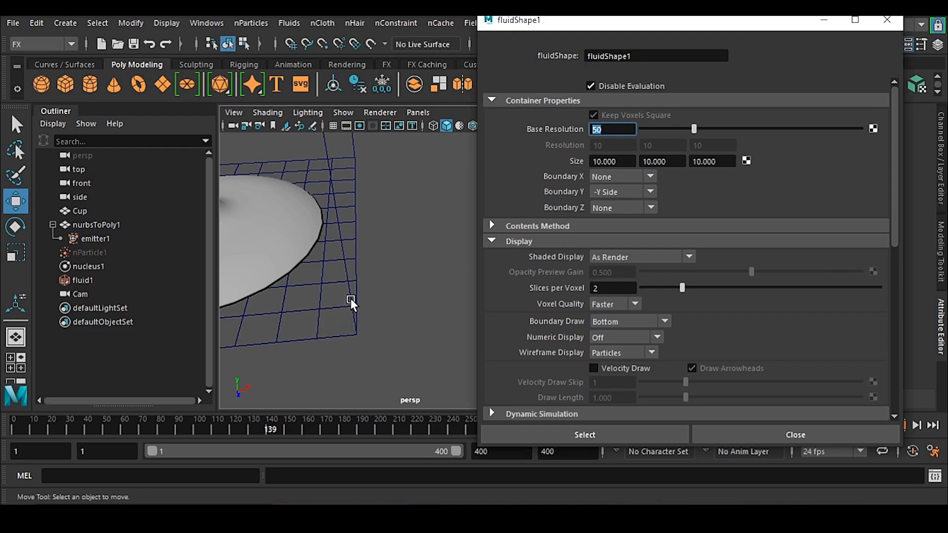
left_click_drag(351, 366, 328, 335, "alt")
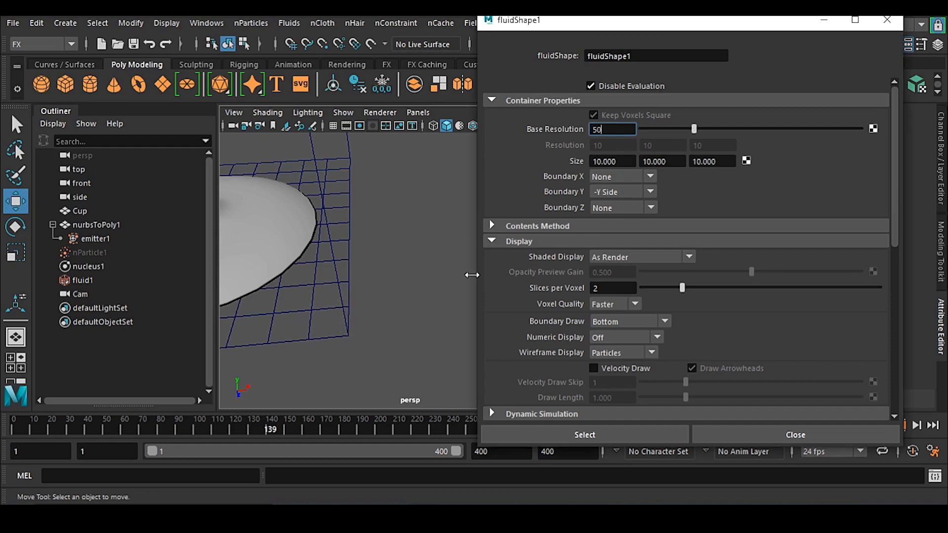
left_click_drag(617, 127, 562, 141)
type("1")
type("50")
key("Return")
left_click(620, 85)
Return the timeline to the first frame, check the voxel grid at the container's bottom corner, and save the scene
left_click_drag(695, 25, 603, 29)
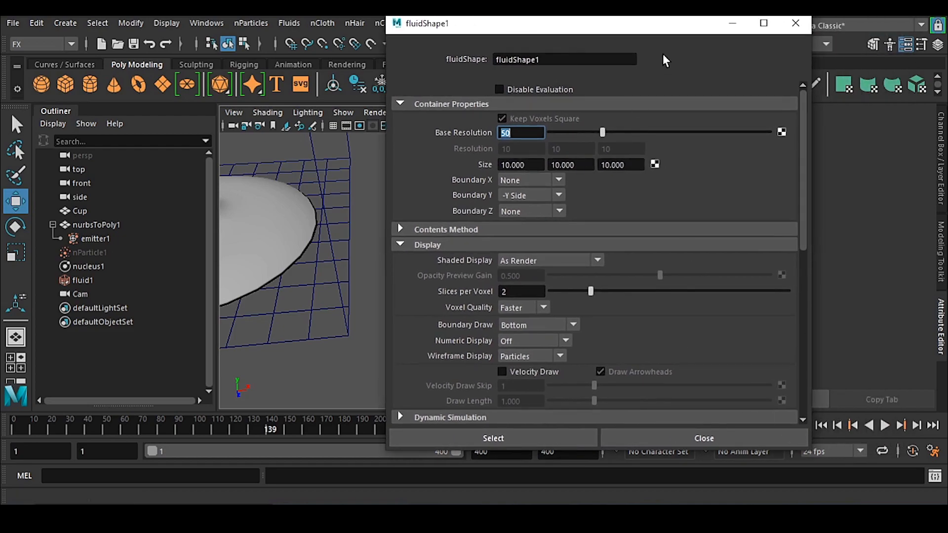
left_click(819, 424)
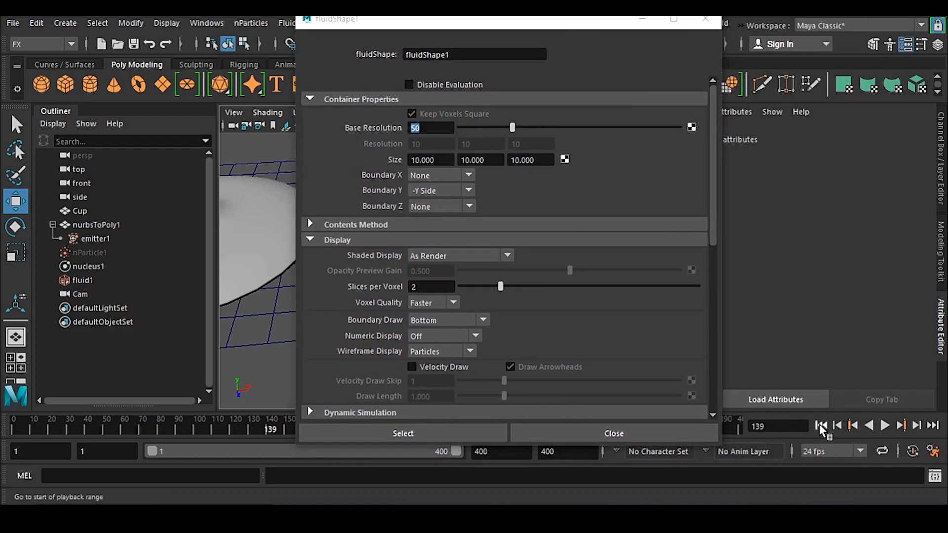
left_click_drag(473, 31, 736, 31)
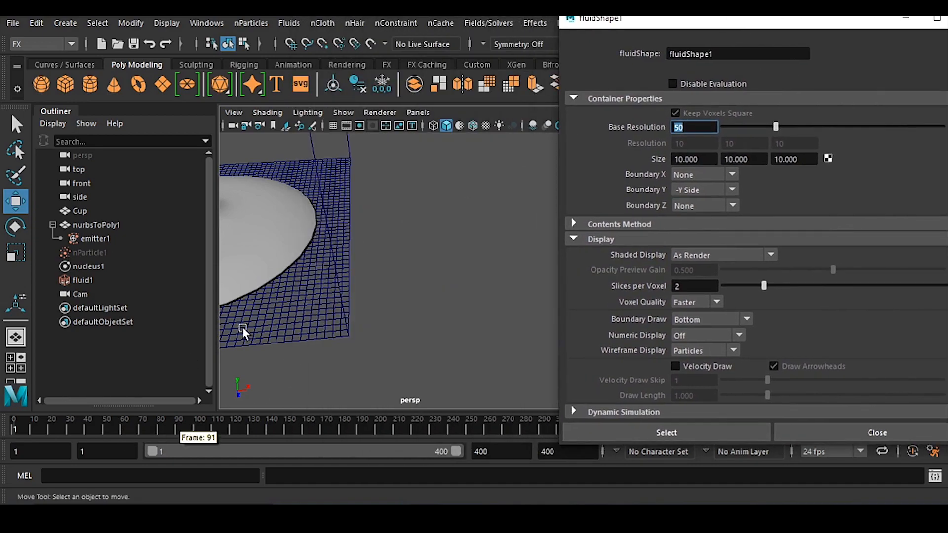
scroll(424, 256, "up", 4)
middle_click_drag(440, 346, 392, 323, "alt")
scroll(380, 349, "up", 2)
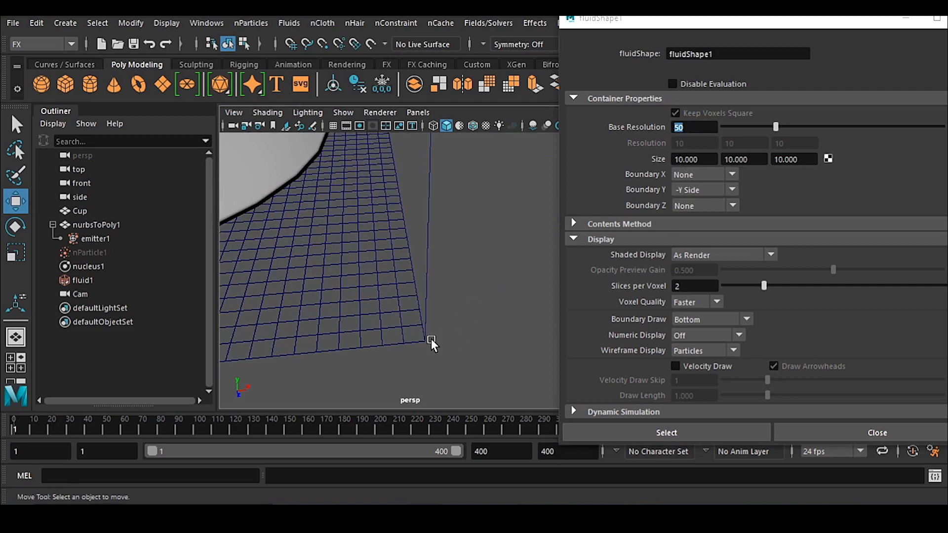
key("ctrl+s")
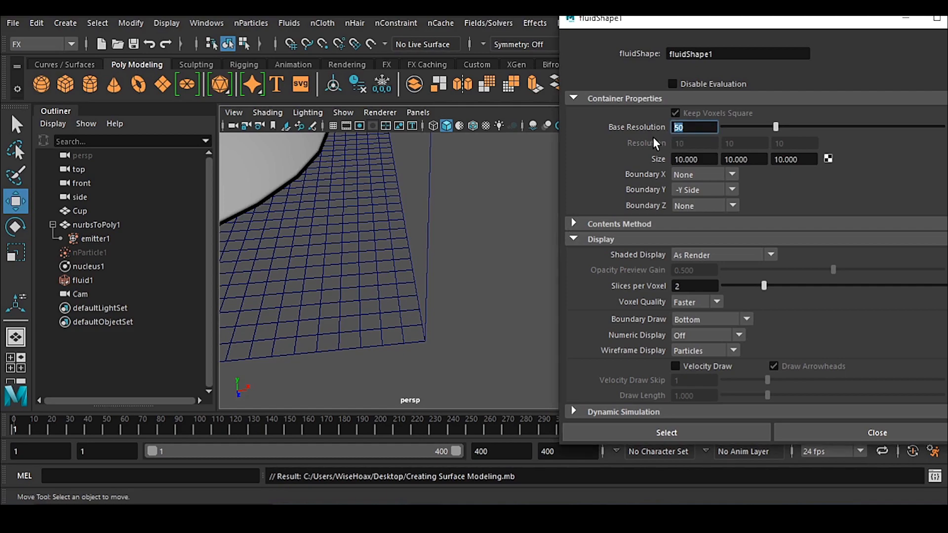
Try a Base Resolution of 10 for the fluid and compare the voxel size with the Auto Resize Margin
type("10")
key("Return")
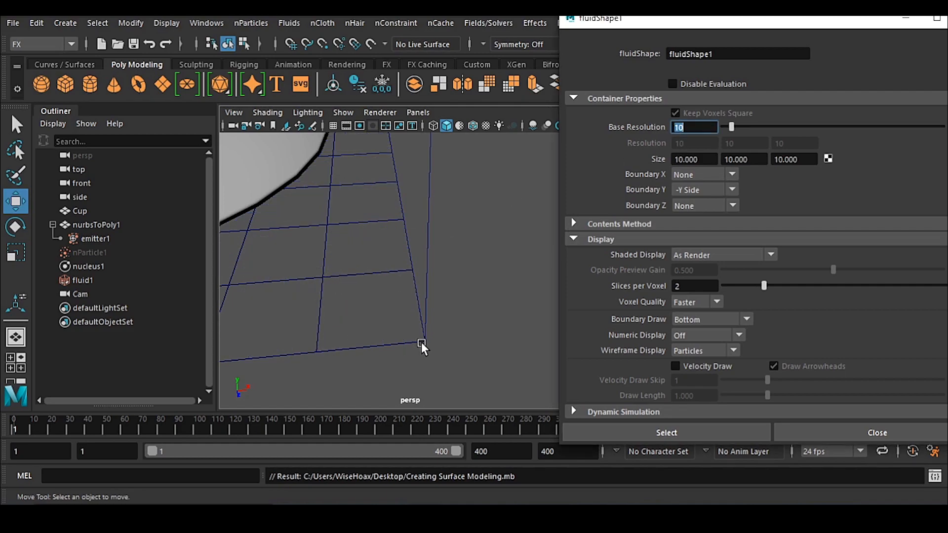
scroll(708, 316, "down", 3)
scroll(715, 286, "down", 3)
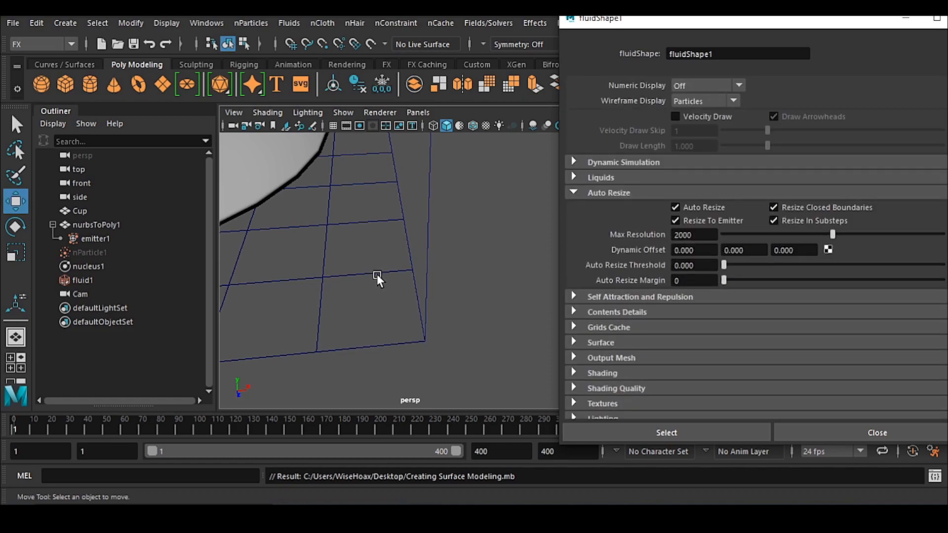
scroll(377, 273, "down", 3)
left_click_drag(698, 281, 665, 285)
left_click_drag(459, 323, 425, 340, "alt")
scroll(688, 241, "up", 6)
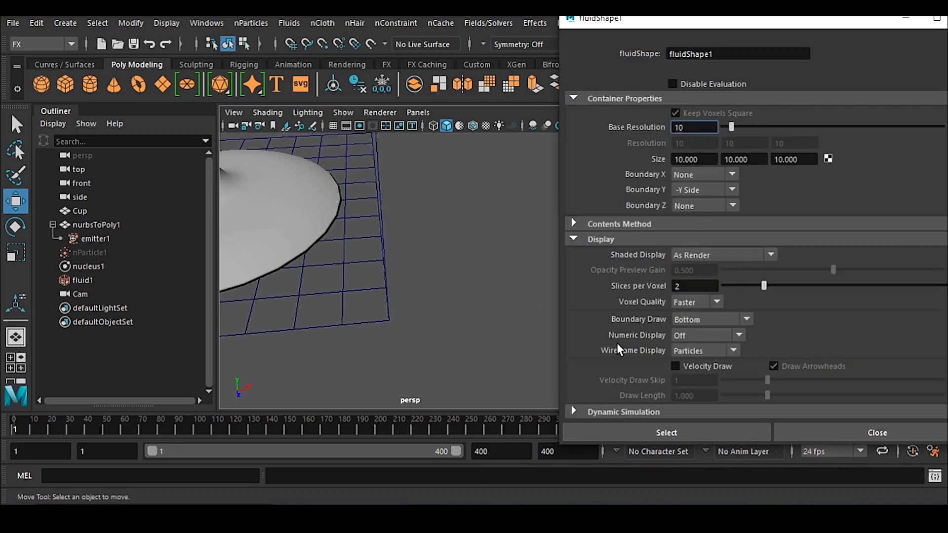
Try an Auto Resize Margin of 1 for the fluid container
scroll(700, 318, "down", 5)
left_click(699, 324)
type("1")
key("Return")
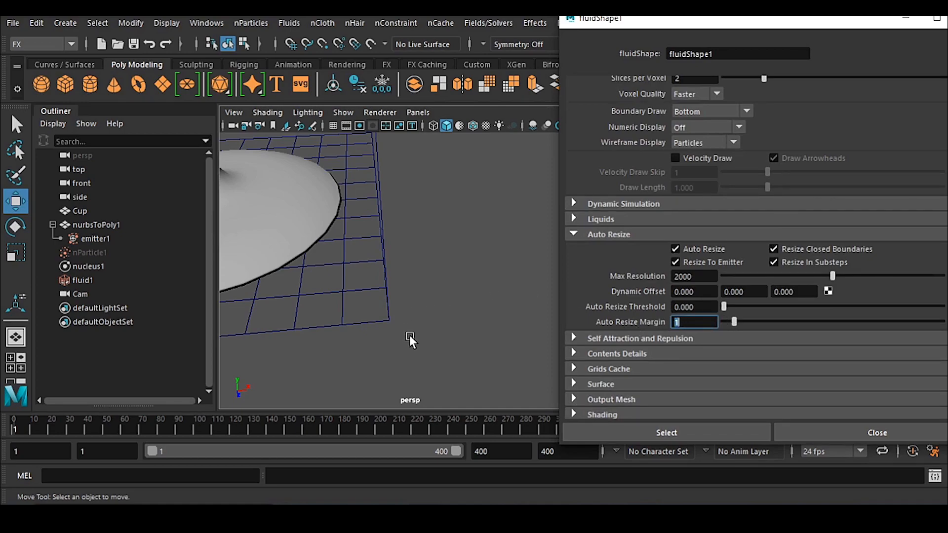
left_click_drag(410, 335, 388, 297, "alt")
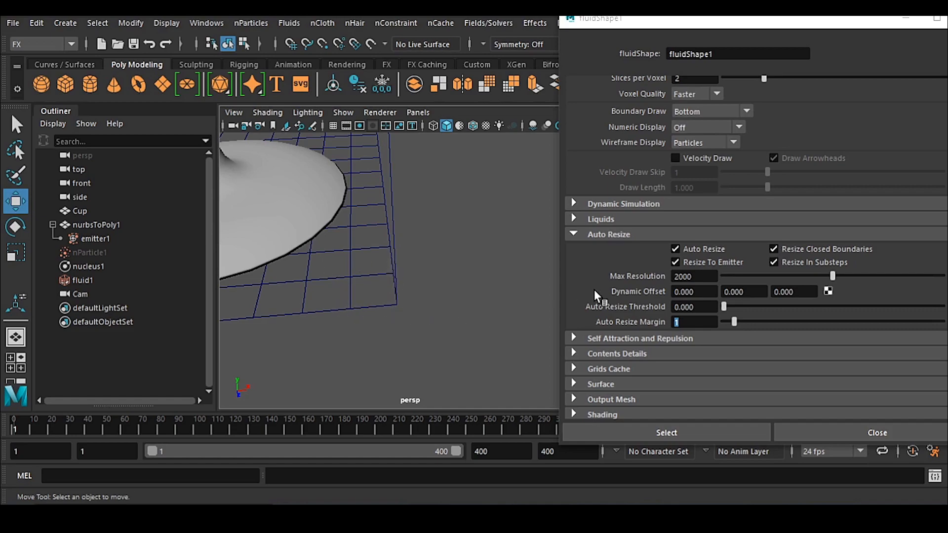
Try a Base Resolution of 50 with the Auto Resize Margin kept at 1, and inspect the container's bottom corner
scroll(689, 239, "up", 5)
left_click(701, 129)
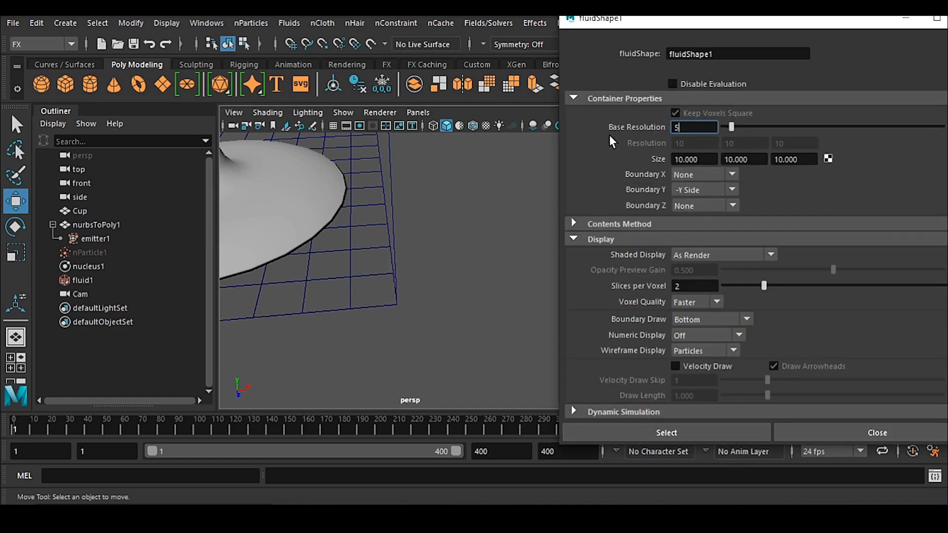
type("50")
key("Return")
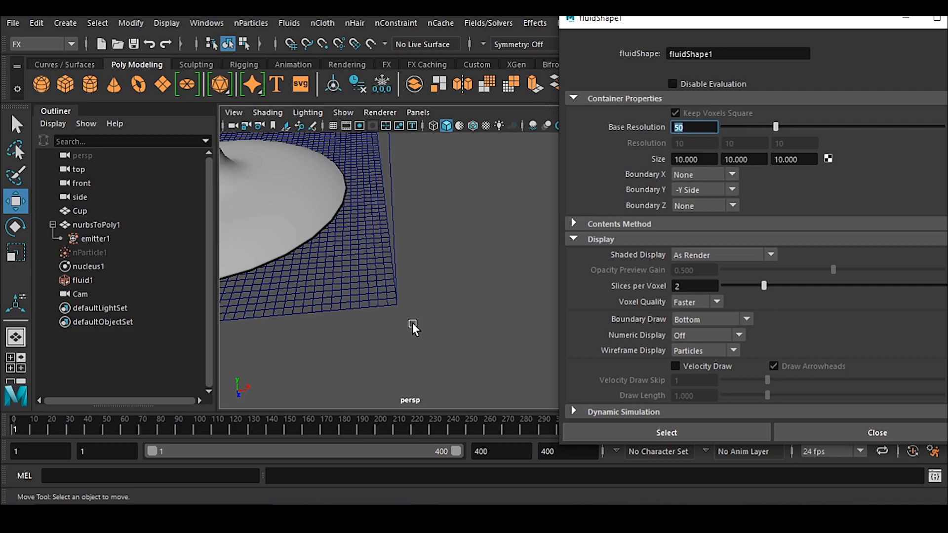
scroll(651, 294, "down", 4)
left_click_drag(697, 363, 594, 345)
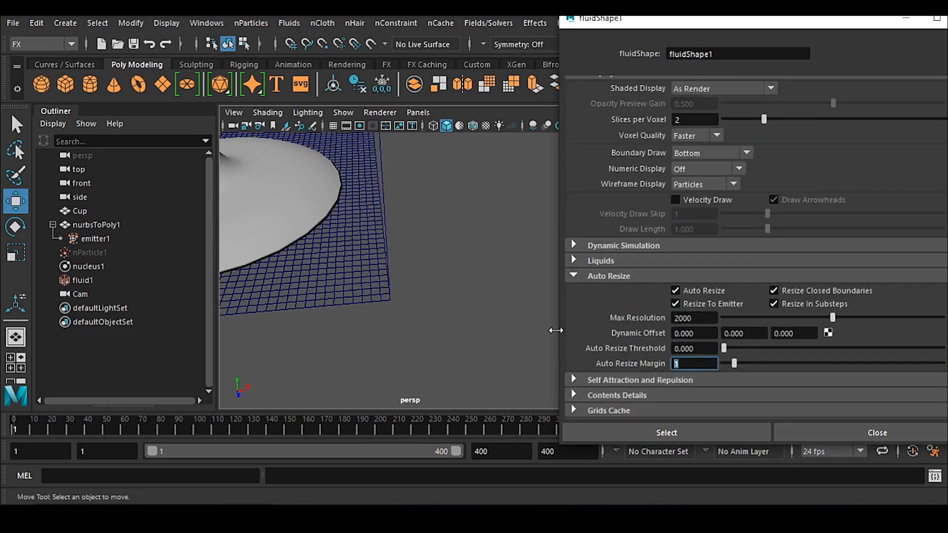
scroll(413, 336, "up", 3)
scroll(412, 336, "up", 3)
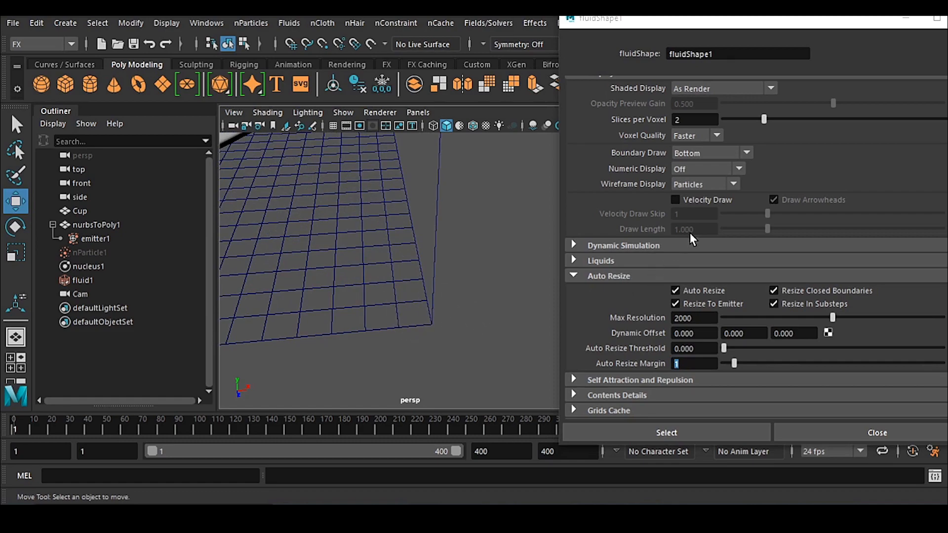
Try an Auto Resize Margin of 5 for the fluid container
scroll(689, 238, "up", 5)
scroll(736, 271, "down", 3)
left_click_drag(682, 405, 606, 406)
type("5")
key("Return")
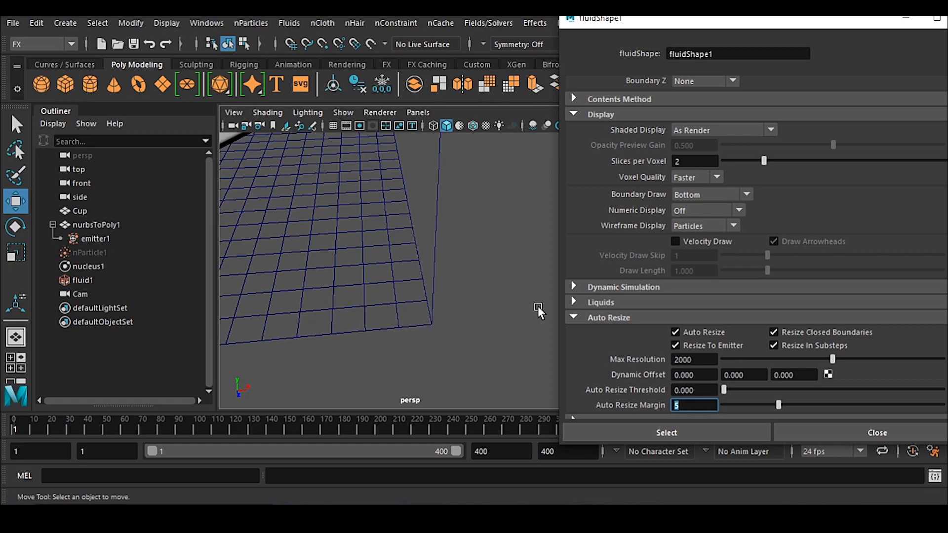
Compare the fluid's Base Resolution setting with its Auto Resize Margin
scroll(688, 218, "up", 5)
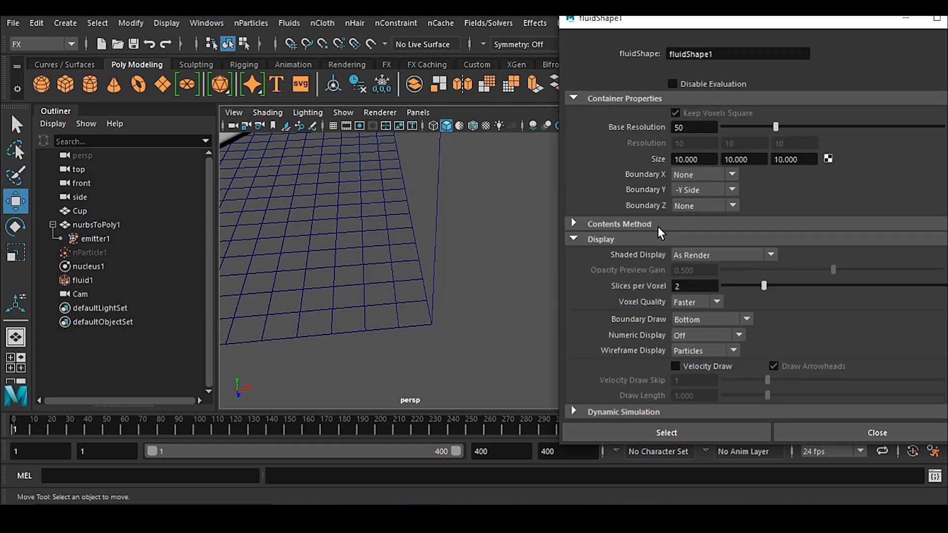
double_click(700, 126)
scroll(670, 264, "down", 5)
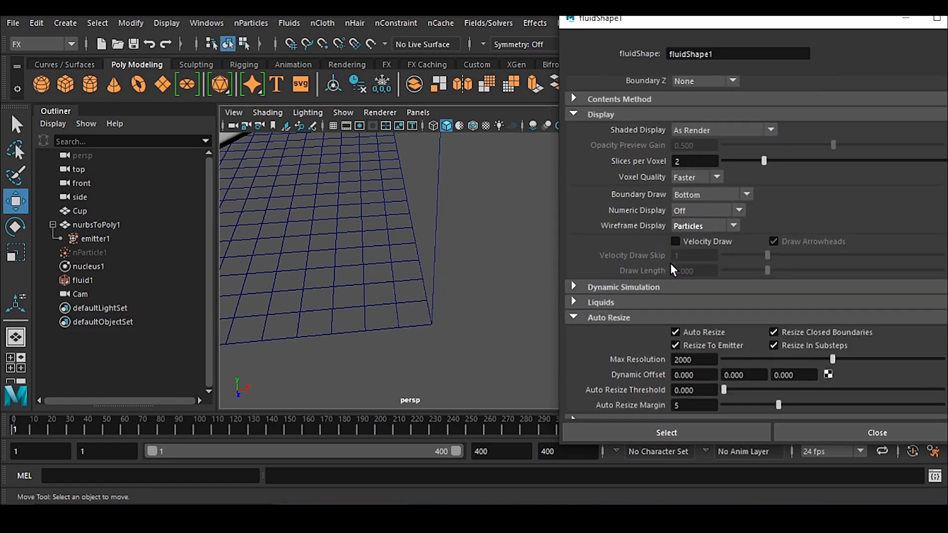
left_click(681, 324)
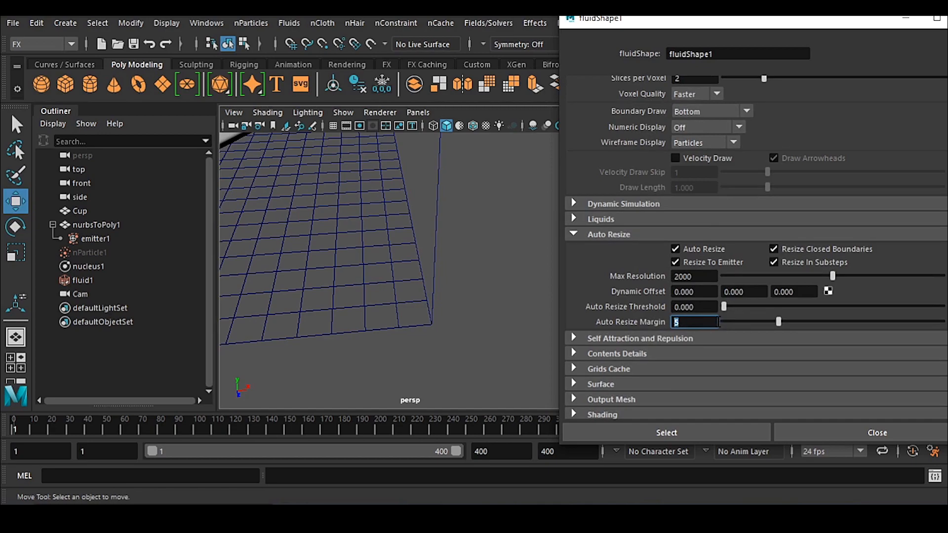
scroll(716, 162, "up", 5)
left_click_drag(696, 129, 664, 130)
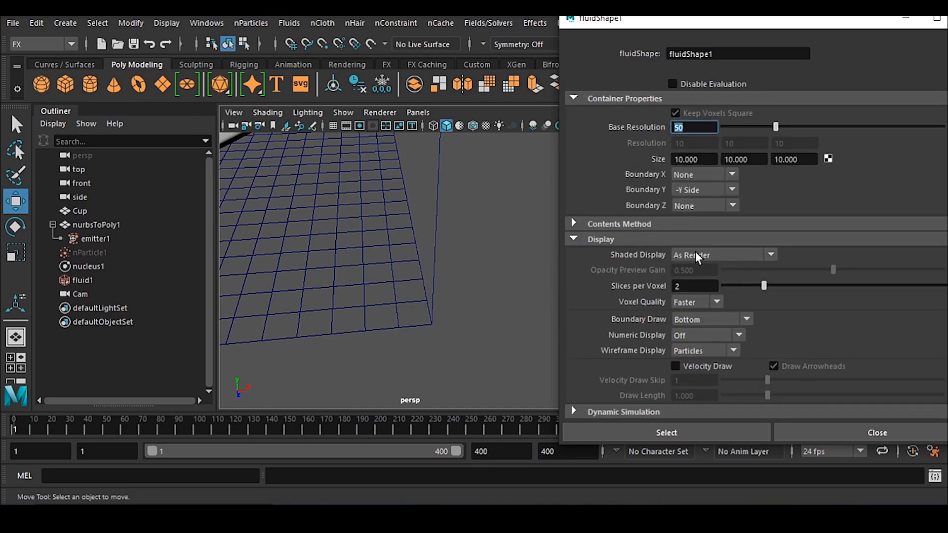
scroll(694, 257, "down", 4)
left_click_drag(695, 364, 617, 363)
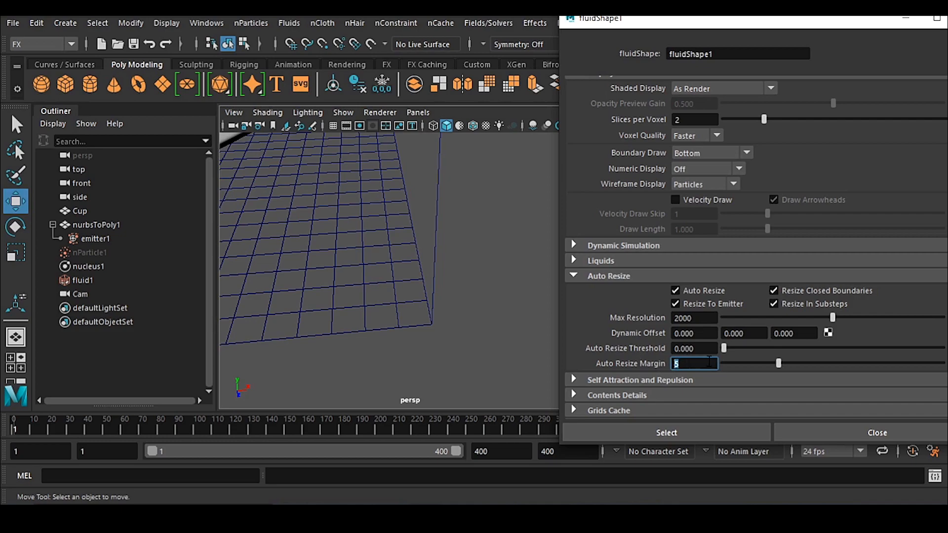
scroll(719, 209, "up", 3)
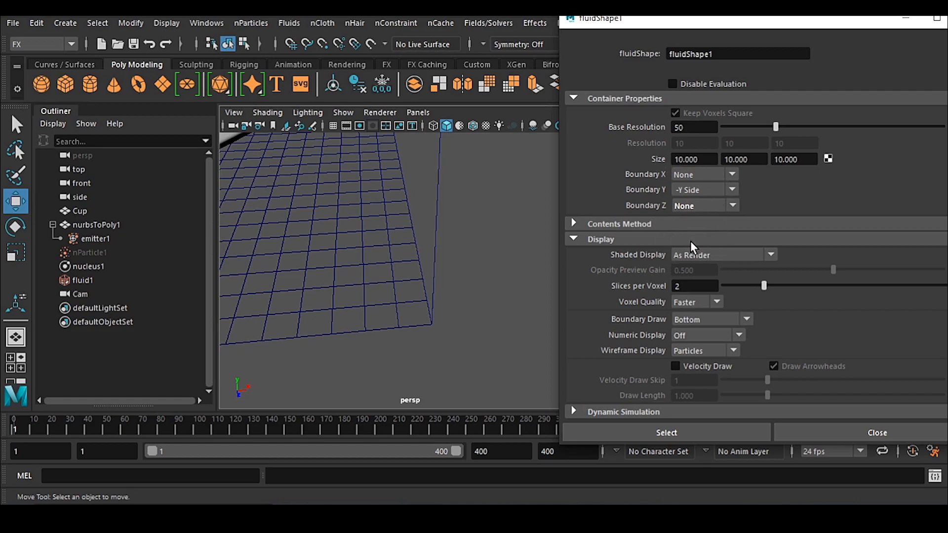
With the Display section collapsed, set the fluid's Base Resolution to 100 and its Auto Resize Margin to 10
left_click_drag(724, 28, 672, 30)
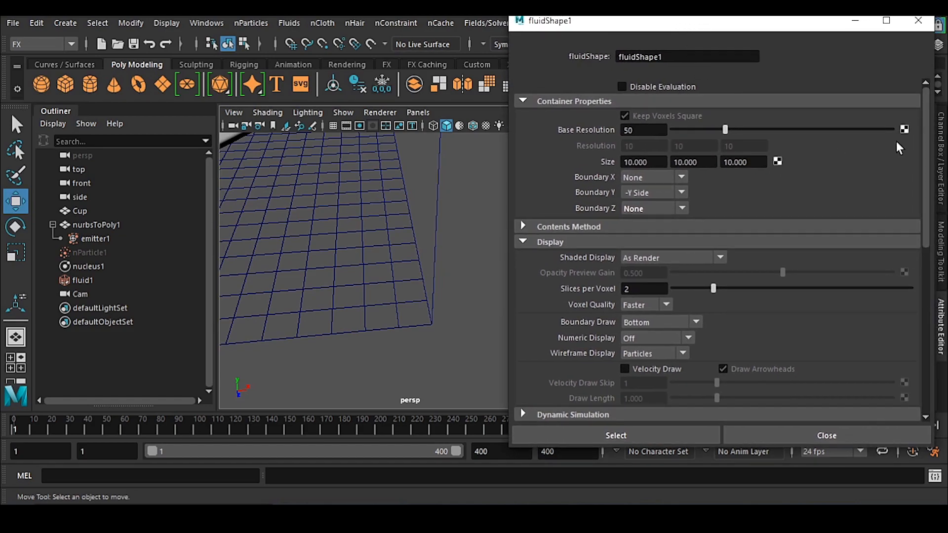
scroll(652, 273, "down", 3)
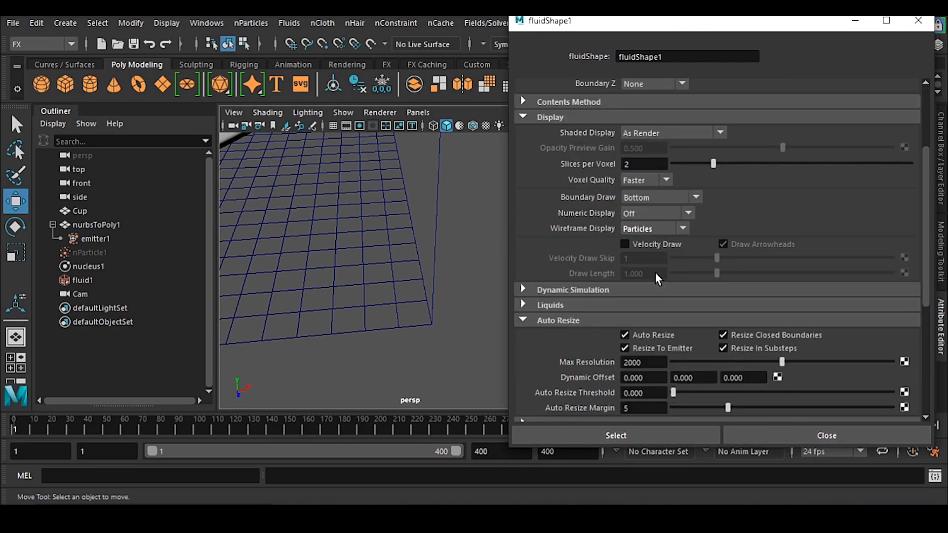
left_click(568, 118)
left_click(654, 247)
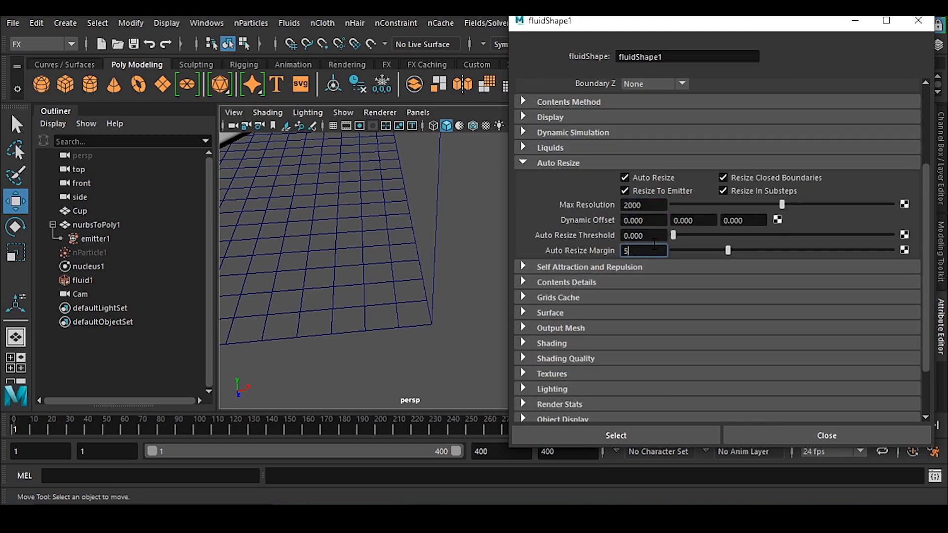
scroll(657, 148, "up", 3)
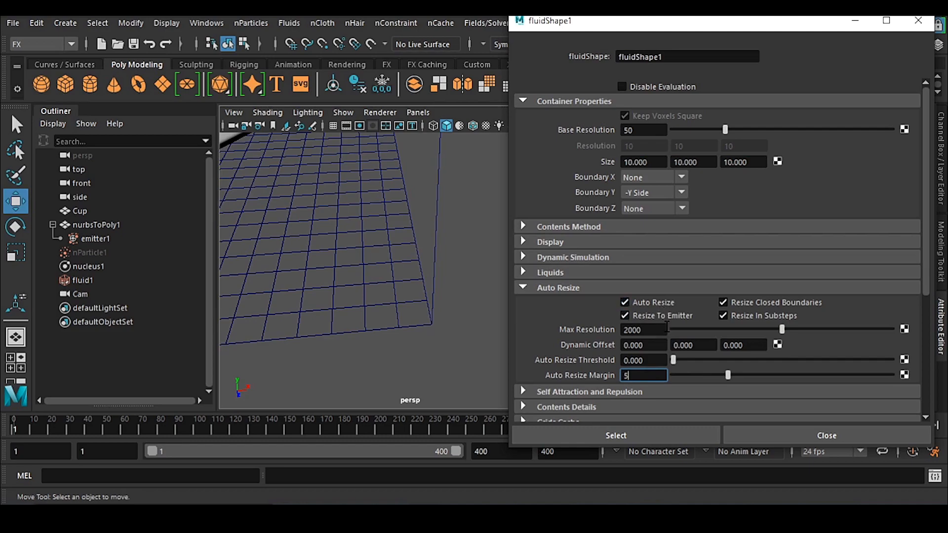
double_click(636, 129)
type("100")
key("Return")
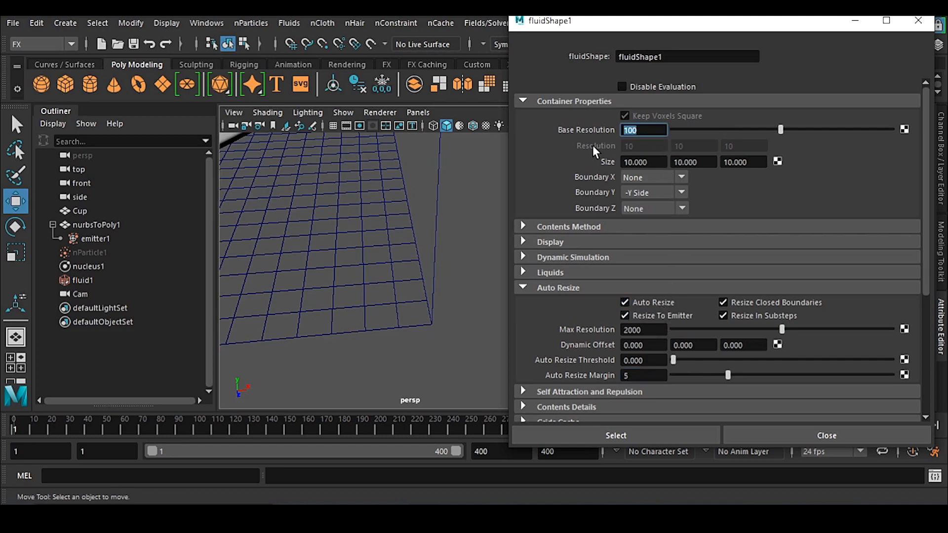
double_click(642, 375)
type("10")
key("Return")
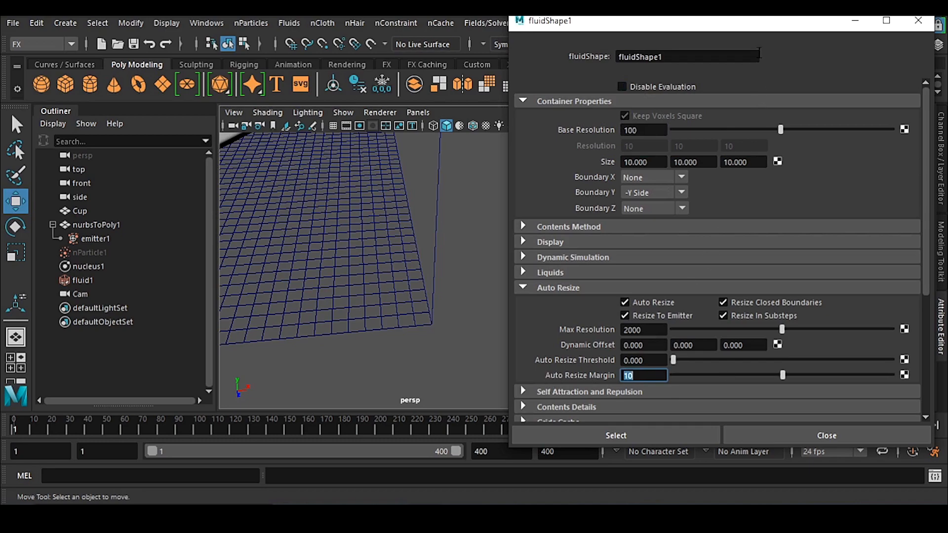
Turn on Disable Evaluation for the fluid and save the scene
left_click_drag(753, 22, 608, 31)
left_click(496, 95)
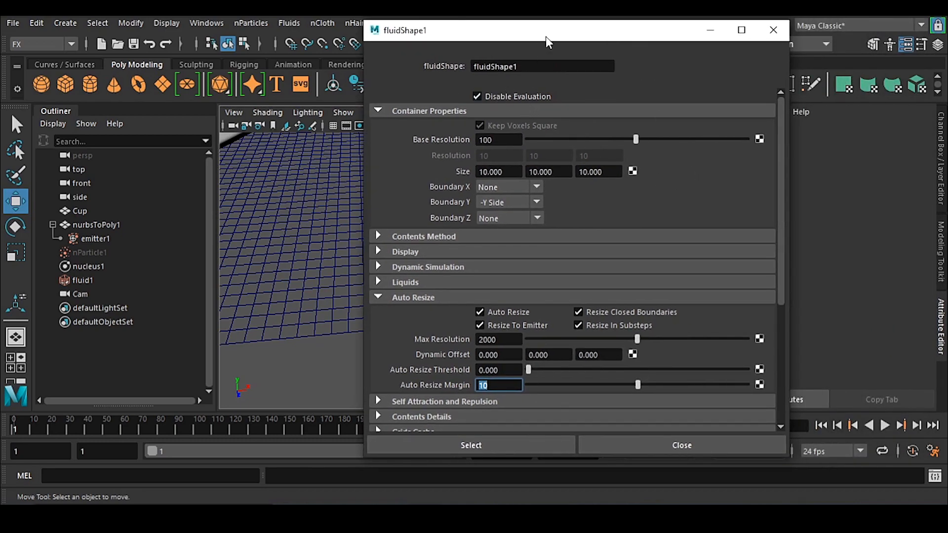
left_click_drag(544, 38, 725, 27)
left_click(138, 45)
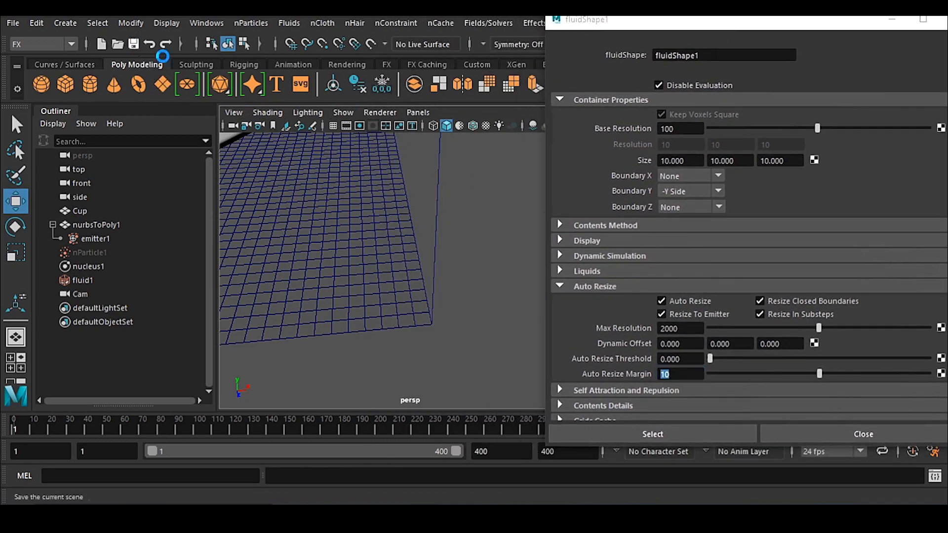
Look through the Cam camera with the viewport grid shown, and save the scene
left_click(418, 113)
mouse_move(506, 129)
left_click(594, 126)
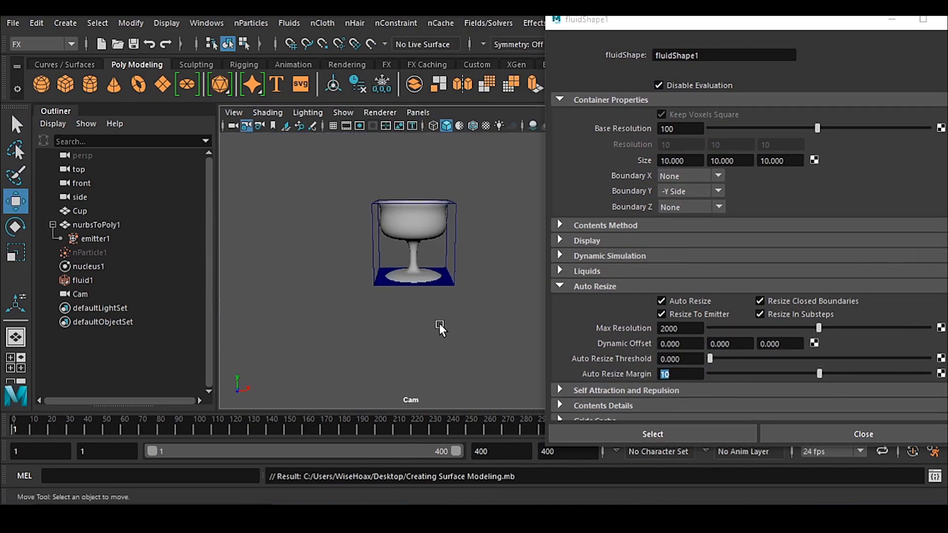
left_click(334, 127)
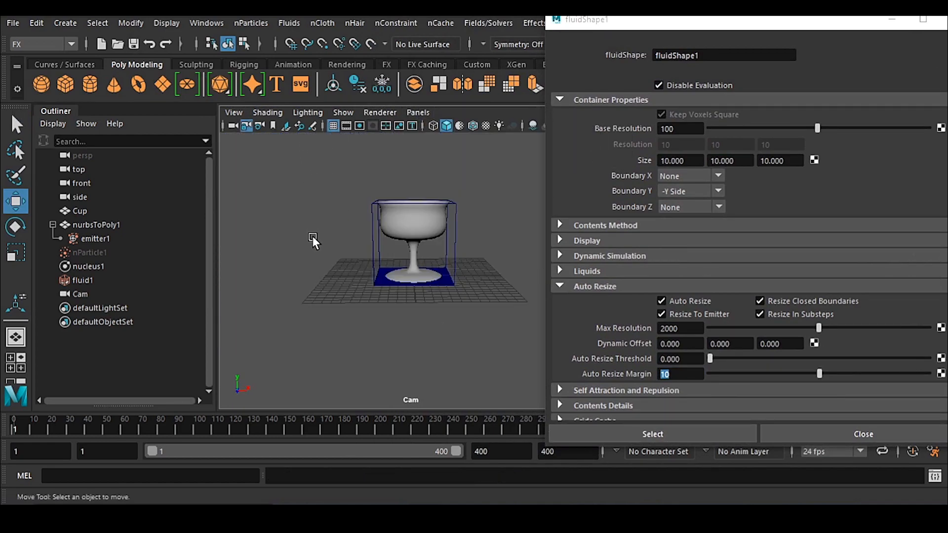
key("ctrl+s")
left_click_drag(774, 20, 803, 31)
left_click(333, 126)
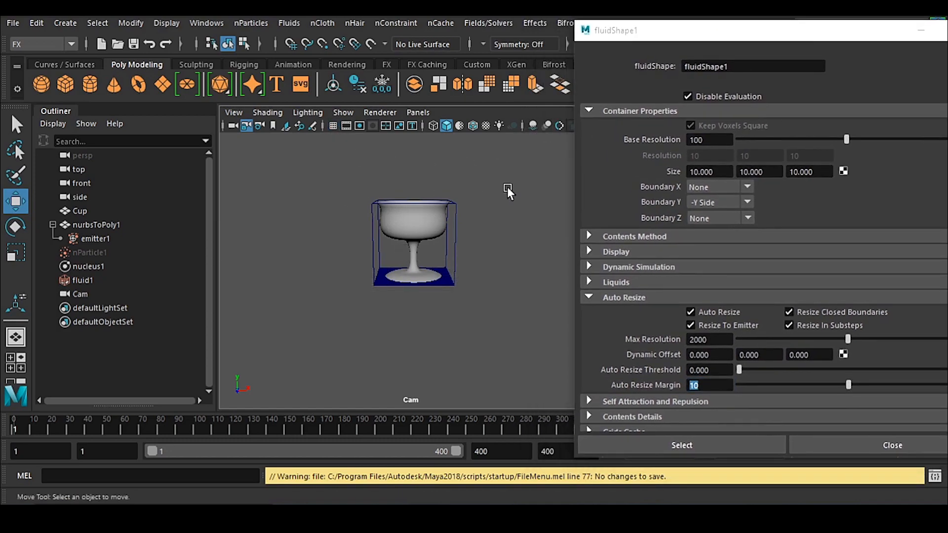
left_click(333, 126)
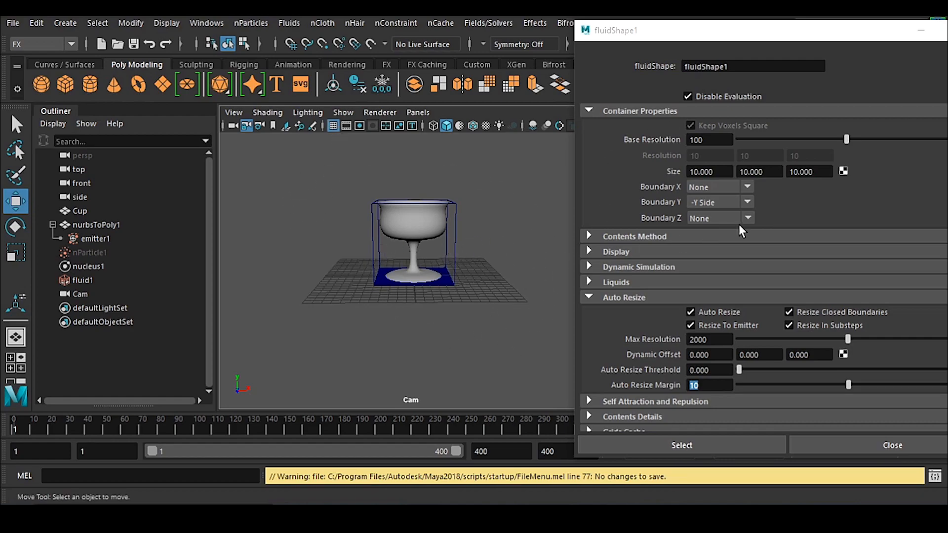
Set the fluid container's Boundary Draw to None in its display settings
left_click(624, 252)
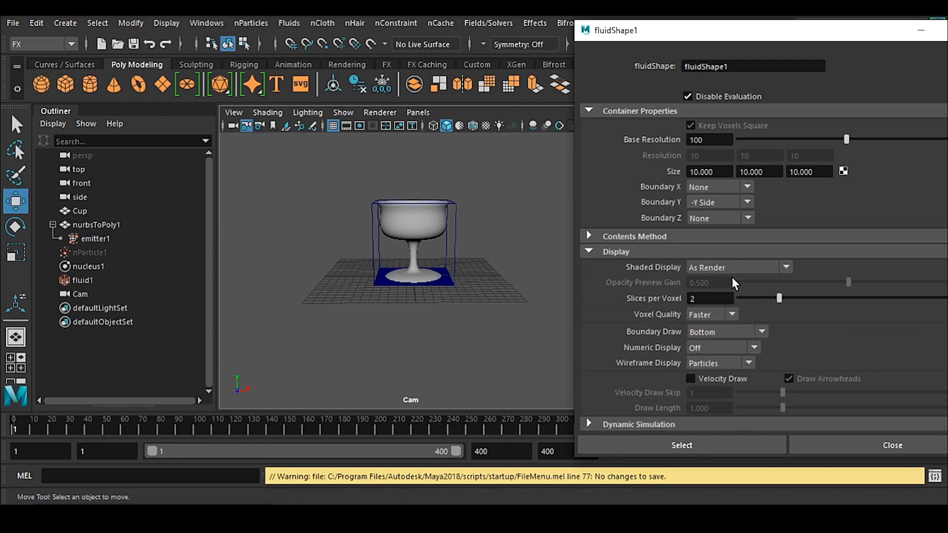
left_click(722, 334)
left_click(719, 416)
left_click_drag(776, 35, 704, 22)
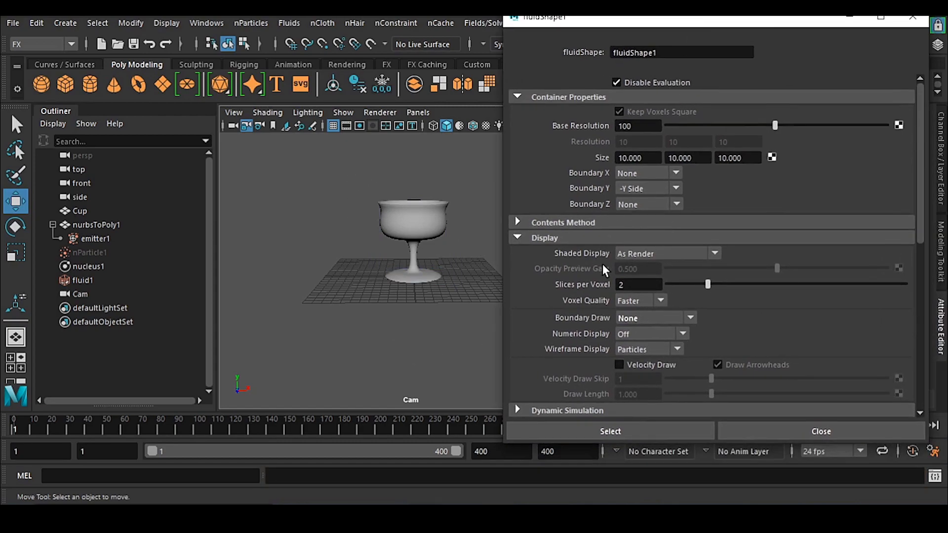
Collapse the fluid's Display and Container Properties sections and review its Max Resolution and Auto Resize Margin
left_click(559, 238)
scroll(607, 210, "up", 3)
left_click(557, 97)
left_click(639, 215)
left_click(650, 259)
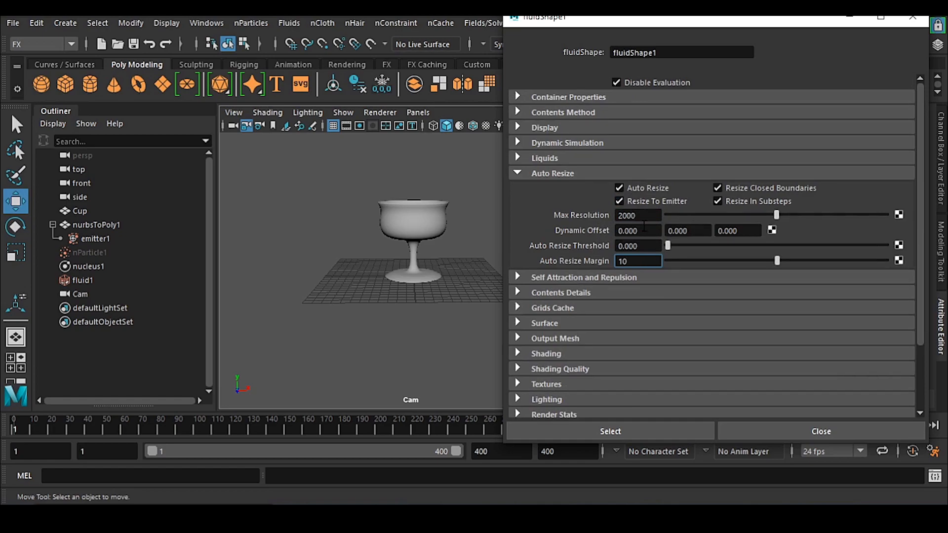